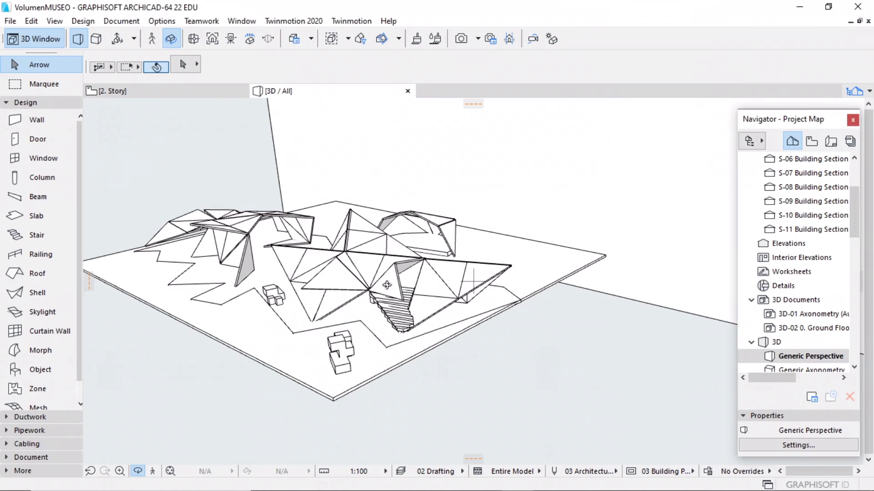
# - Orbit the VolumenMUSEO 3D view to a low angle showing the roof, stair and slab
pyautogui.moveTo(387, 284)
pyautogui.mouseDown()
pyautogui.moveTo(438, 305)
pyautogui.moveTo(519, 307)
pyautogui.moveTo(528, 291)
pyautogui.mouseUp()
# - Give the base slab under the roof a Wood - Mahogany Vertical surface
pyautogui.scroll(5, 519, 308)
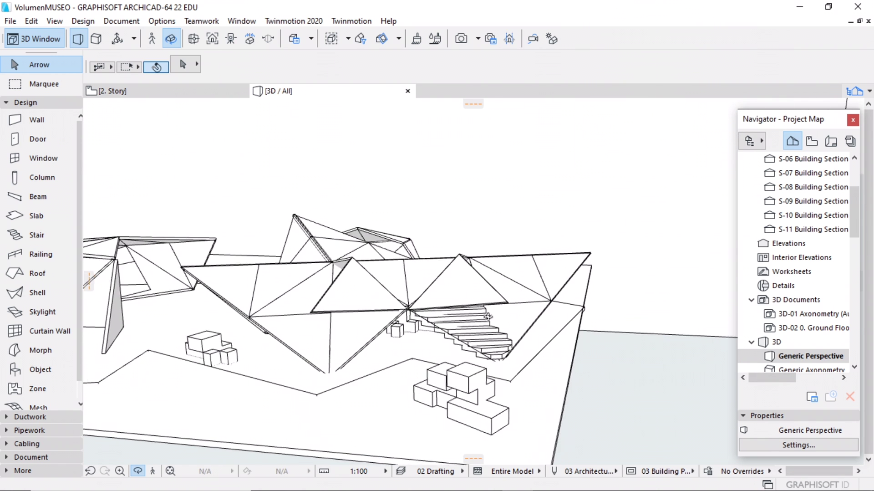
pyautogui.scroll(3, 529, 292)
pyautogui.click(527, 278)
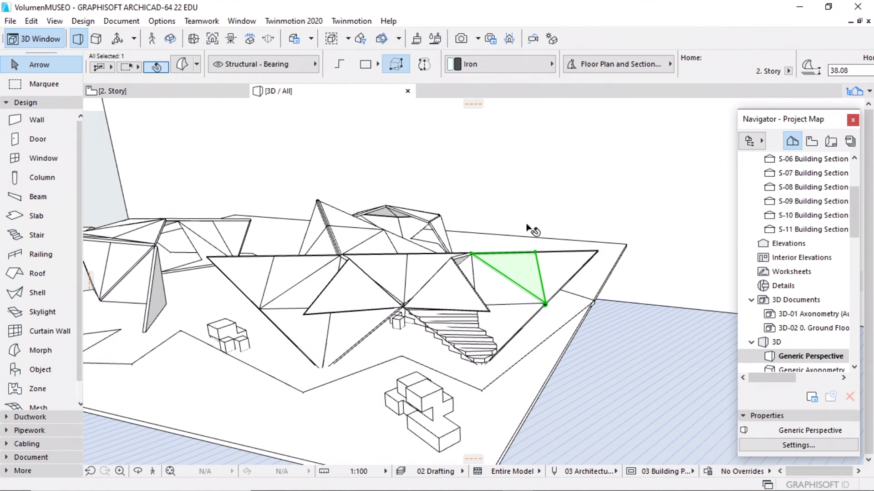
pyautogui.click(548, 290)
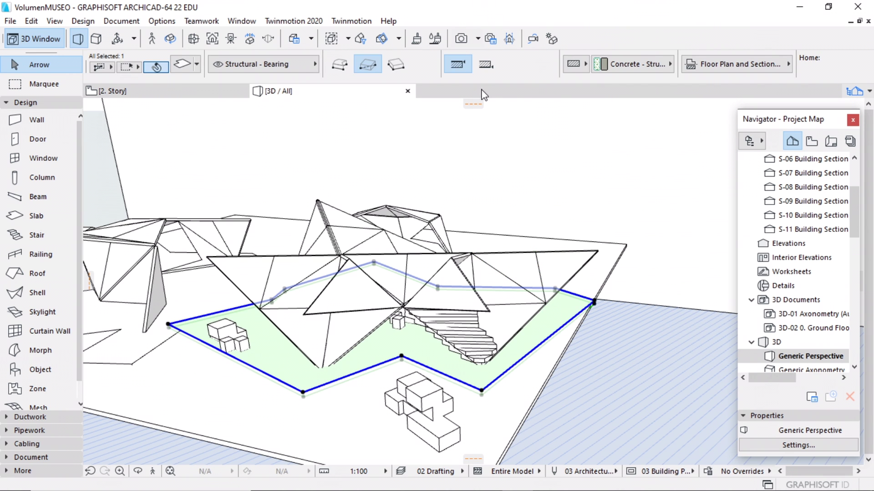
pyautogui.click(665, 64)
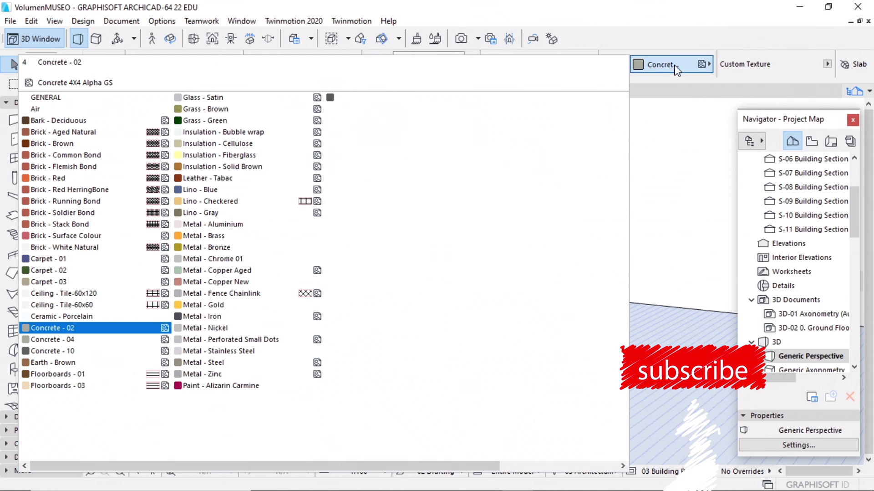
pyautogui.click(510, 247)
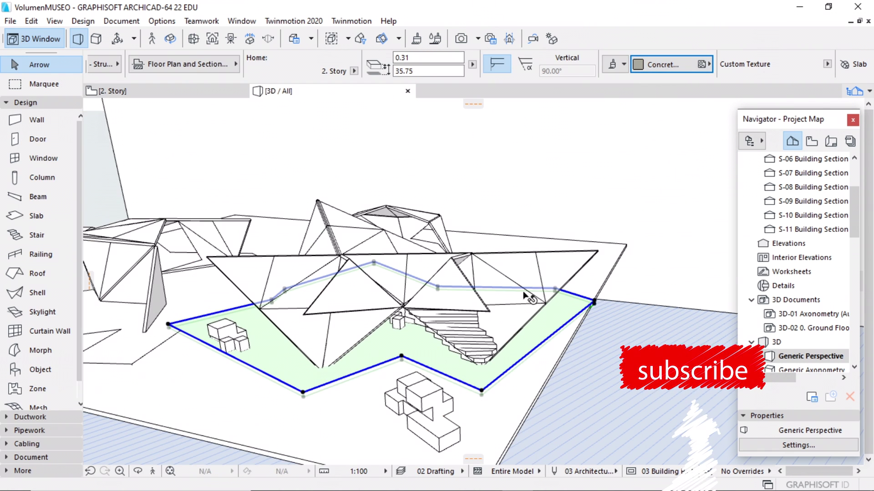
pyautogui.scroll(-5, 524, 72)
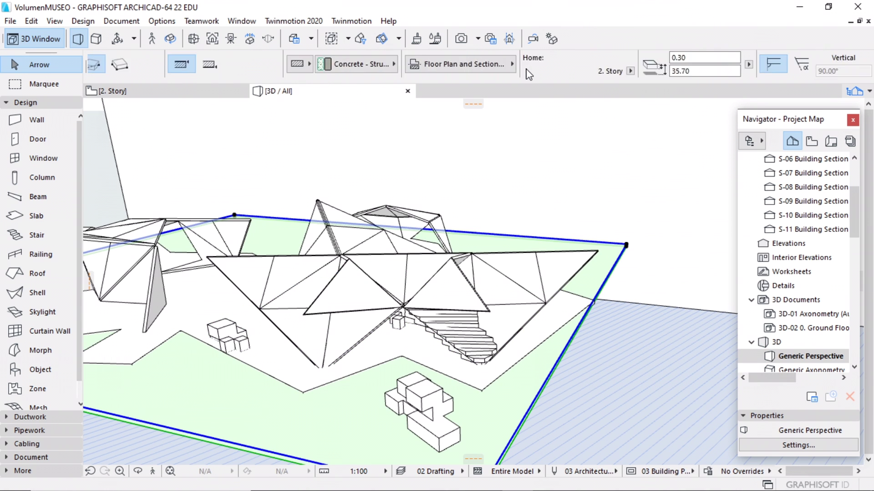
pyautogui.click(795, 64)
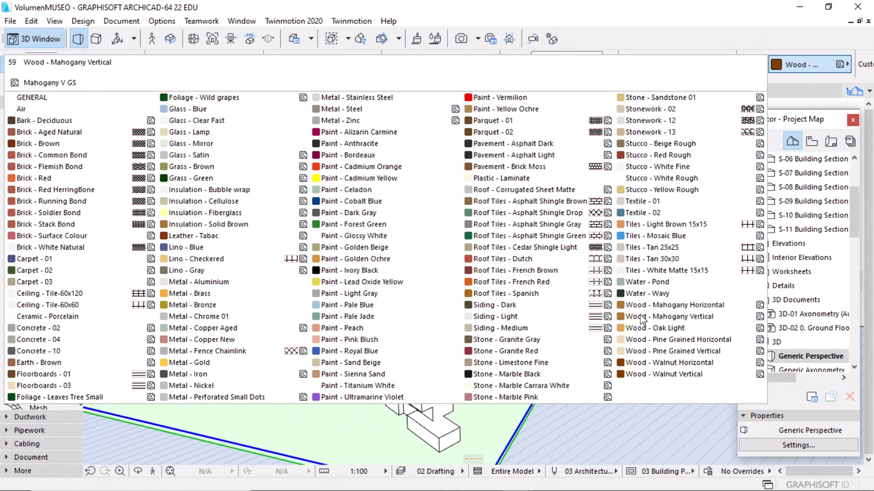
pyautogui.press('Escape')
pyautogui.click(510, 200)
# - Orbit around the model and backdrop wall to review it, then bring up the Twinmotion 2020 menu
pyautogui.scroll(-3, 513, 203)
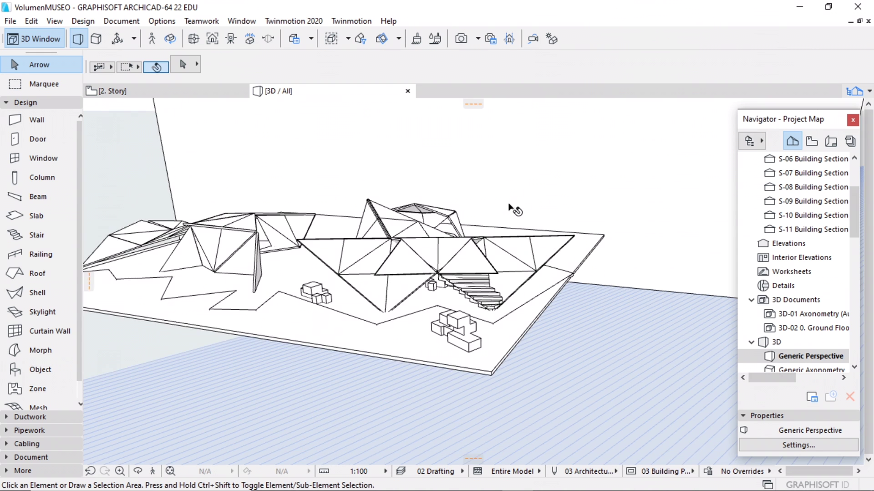
pyautogui.scroll(-3, 537, 146)
pyautogui.click(517, 168)
pyautogui.click(137, 469)
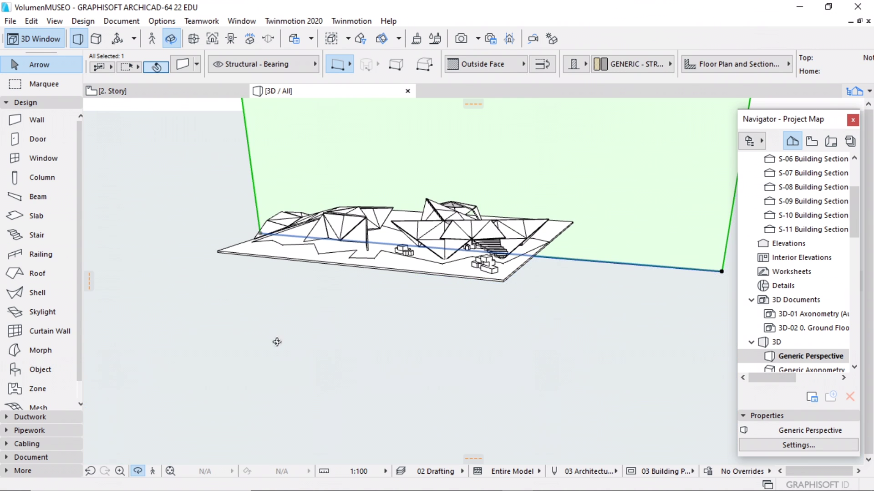
pyautogui.moveTo(319, 265); pyautogui.dragTo(360, 225)
pyautogui.moveTo(474, 281); pyautogui.dragTo(458, 215)
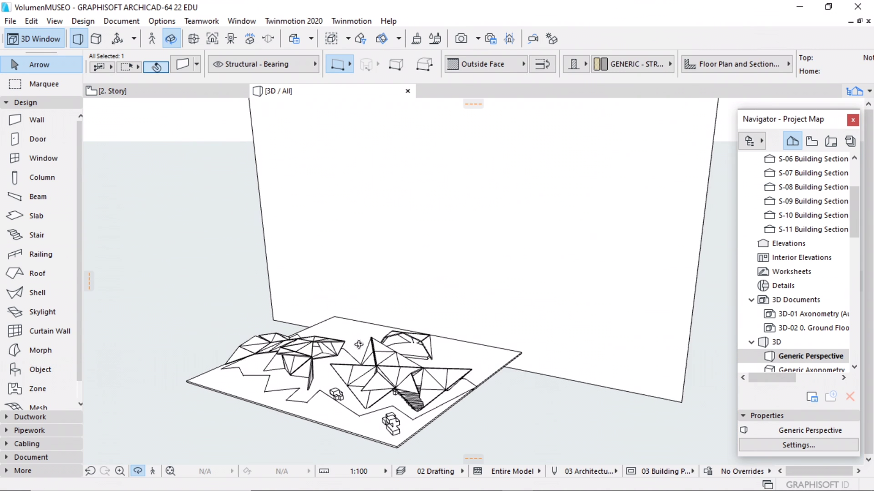
pyautogui.press('Escape')
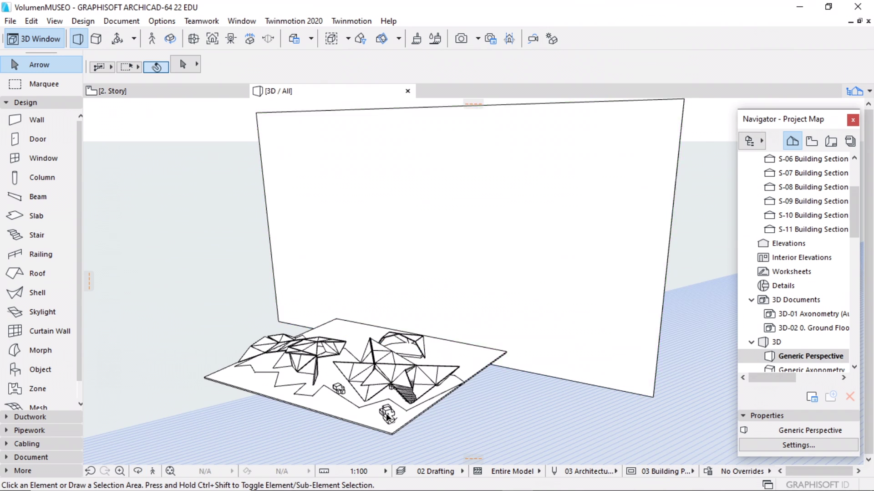
pyautogui.scroll(3, 332, 451)
pyautogui.click(138, 469)
pyautogui.moveTo(255, 374)
pyautogui.mouseDown()
pyautogui.moveTo(275, 346)
pyautogui.moveTo(441, 312)
pyautogui.mouseUp()
pyautogui.press('Escape')
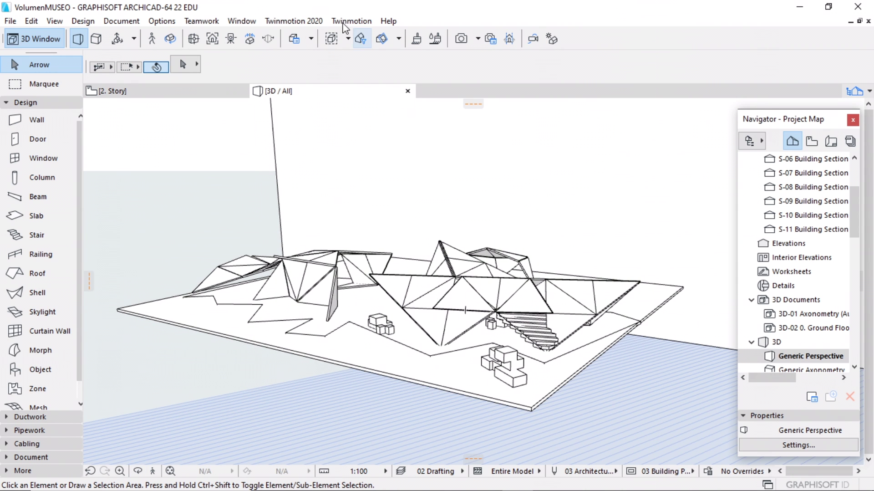
pyautogui.click(294, 21)
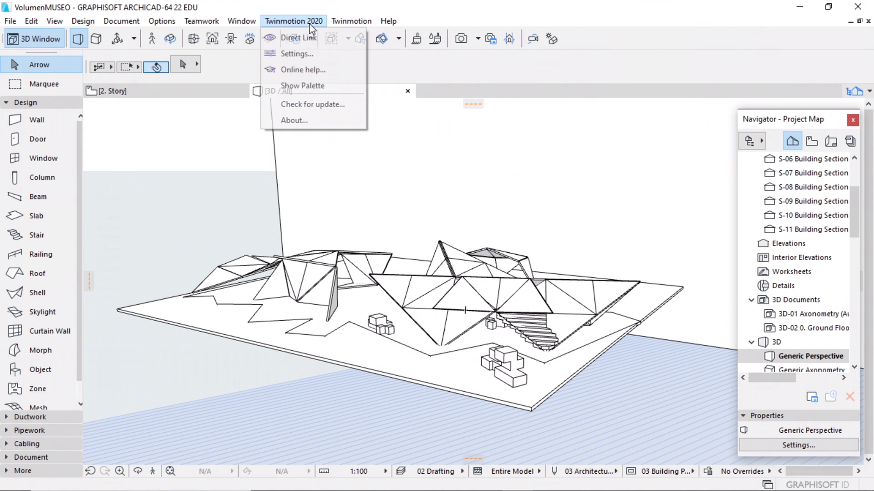
# - Direct-link the model into Twinmotion and give its roofs the Redcedar 07 G wood material
pyautogui.click(299, 55)
pyautogui.click(10, 51)
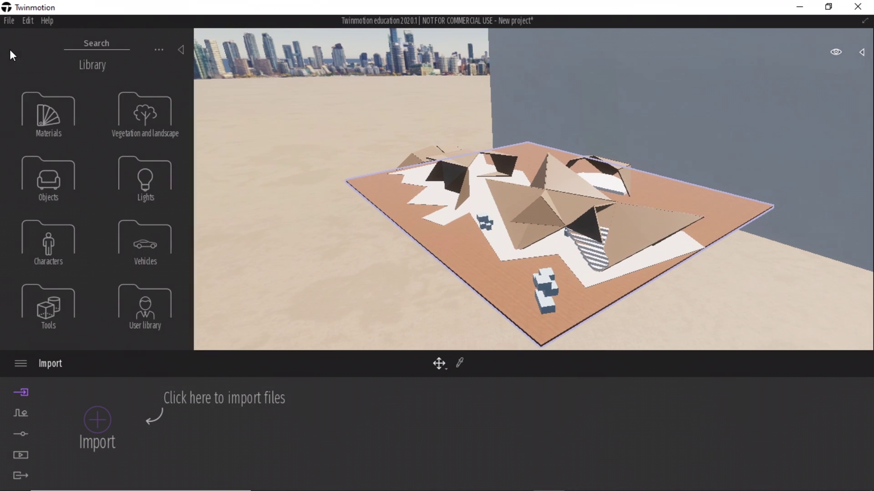
pyautogui.click(32, 105)
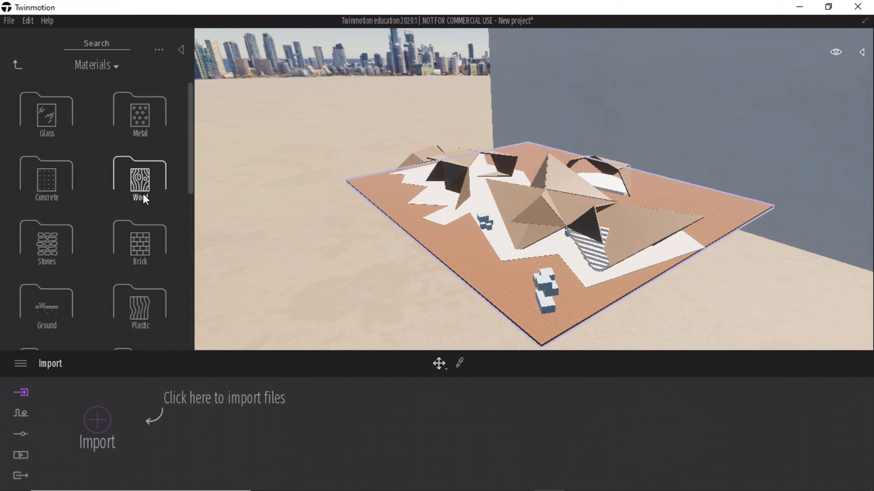
pyautogui.click(143, 193)
pyautogui.moveTo(141, 179)
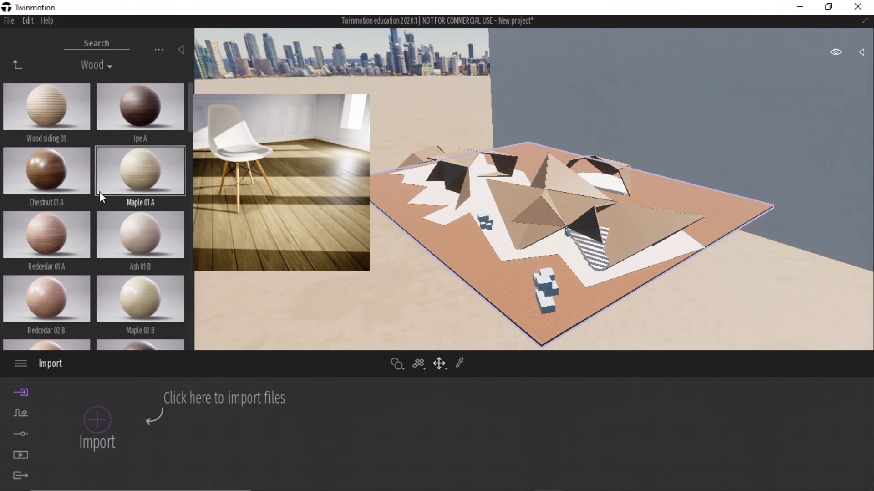
pyautogui.scroll(-1, 104, 223)
pyautogui.scroll(-3, 130, 217)
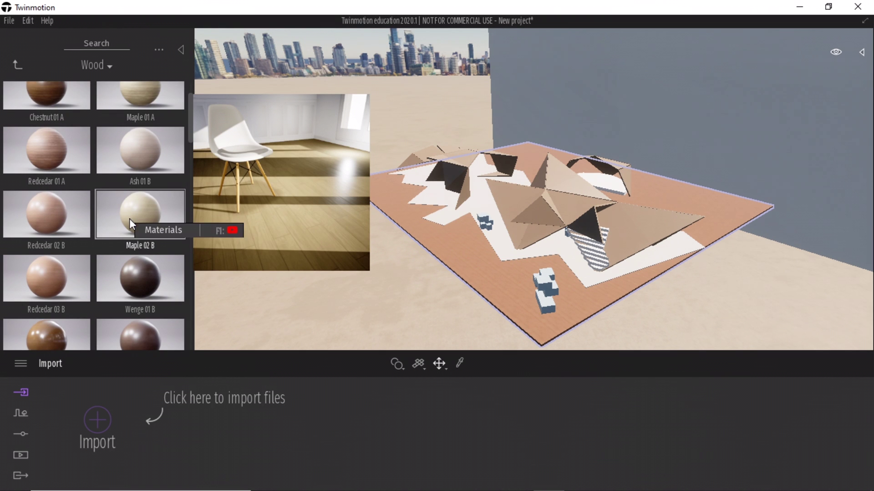
pyautogui.scroll(-1, 129, 221)
pyautogui.scroll(-3, 70, 189)
pyautogui.scroll(-1, 113, 194)
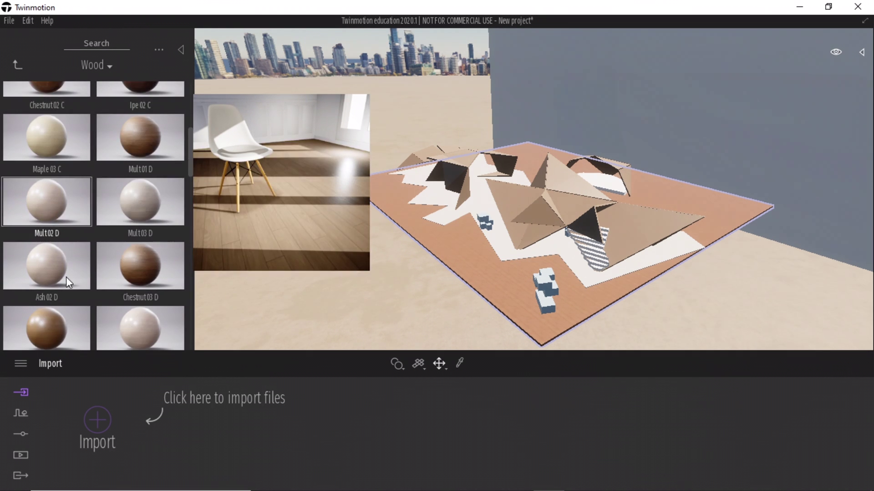
pyautogui.scroll(-1, 132, 235)
pyautogui.scroll(-1, 146, 250)
pyautogui.scroll(-2, 146, 248)
pyautogui.scroll(-2, 146, 248)
pyautogui.scroll(-2, 146, 248)
pyautogui.scroll(-2, 146, 248)
pyautogui.scroll(-1, 146, 248)
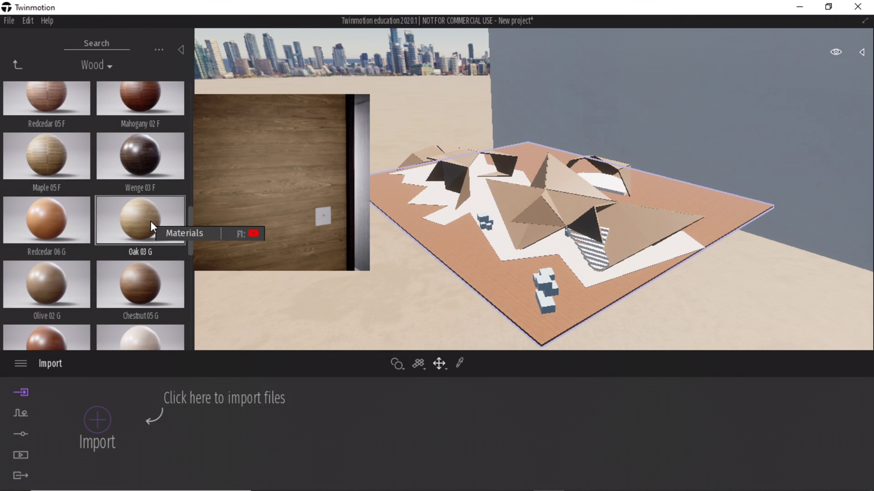
pyautogui.scroll(-1, 71, 283)
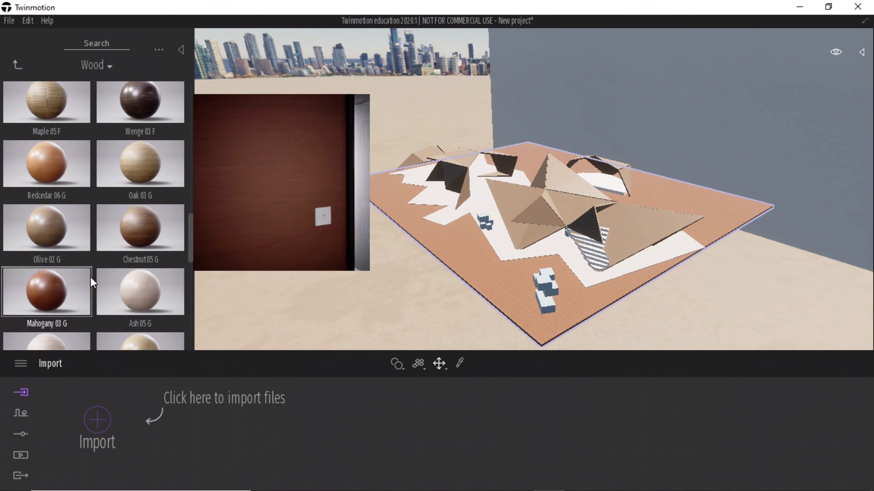
pyautogui.scroll(-1, 114, 275)
pyautogui.scroll(-1, 135, 273)
pyautogui.scroll(-2, 137, 274)
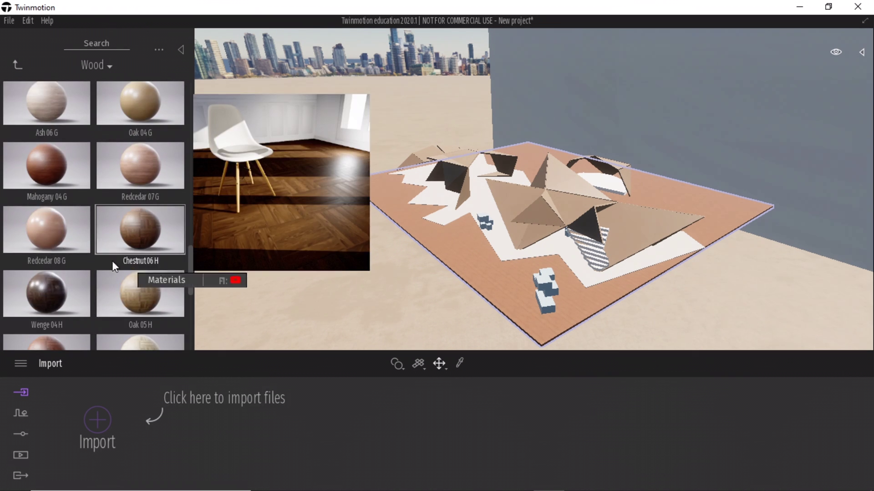
pyautogui.moveTo(119, 177); pyautogui.dragTo(479, 265)
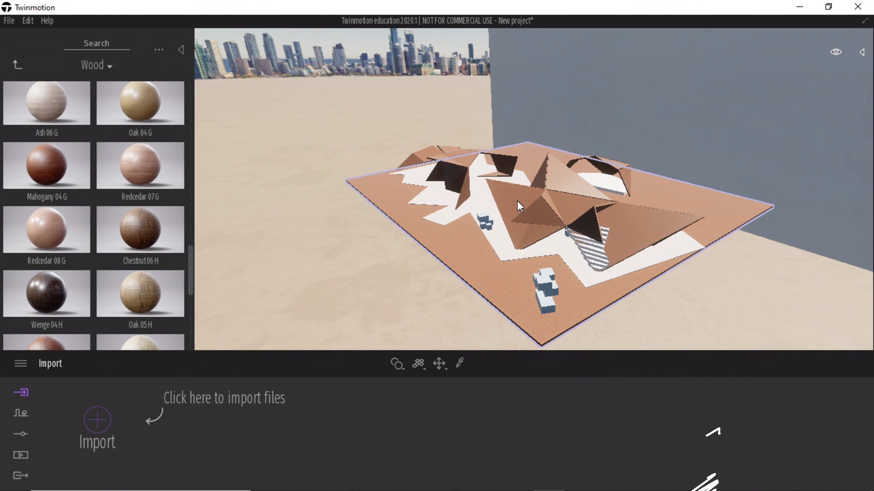
# - Apply the Base context concrete material to the white slab
pyautogui.scroll(5, 519, 214)
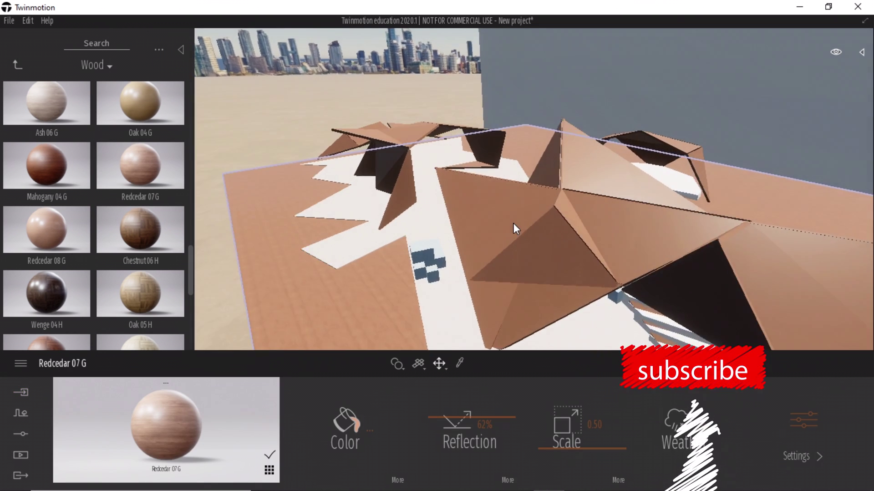
pyautogui.scroll(2, 514, 223)
pyautogui.scroll(2, 514, 223)
pyautogui.scroll(2, 513, 223)
pyautogui.scroll(2, 514, 222)
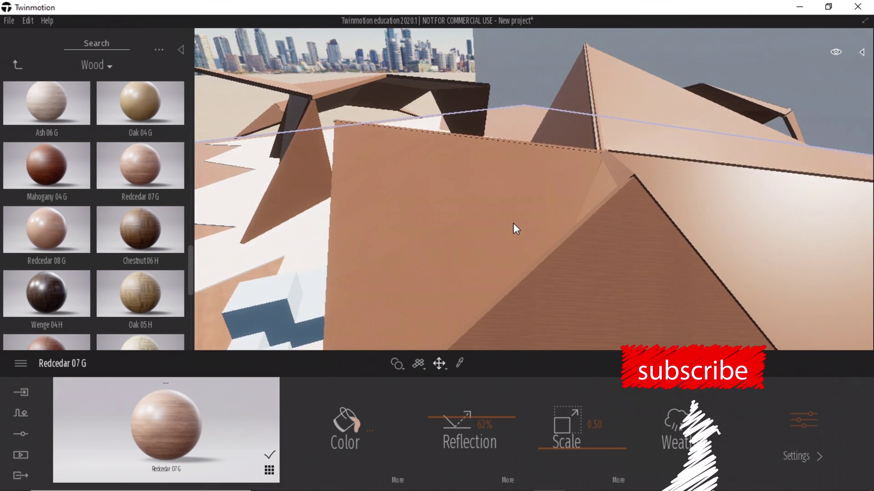
pyautogui.scroll(-3, 513, 223)
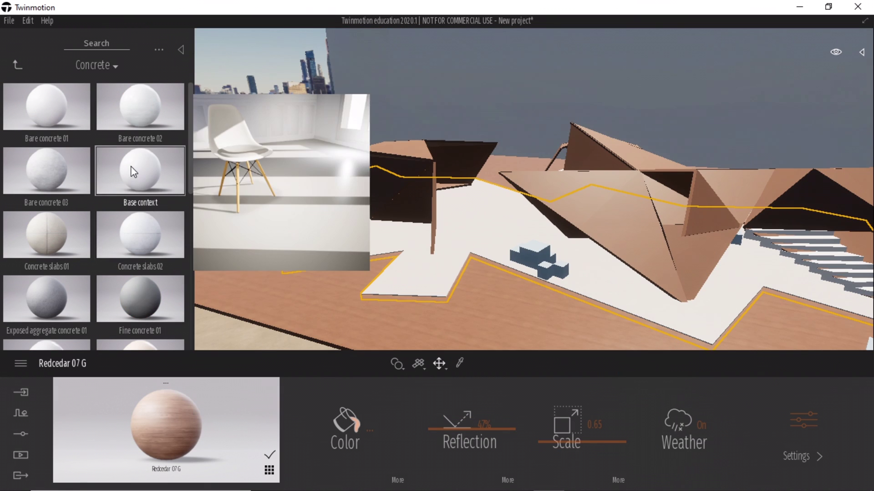
pyautogui.click(413, 291)
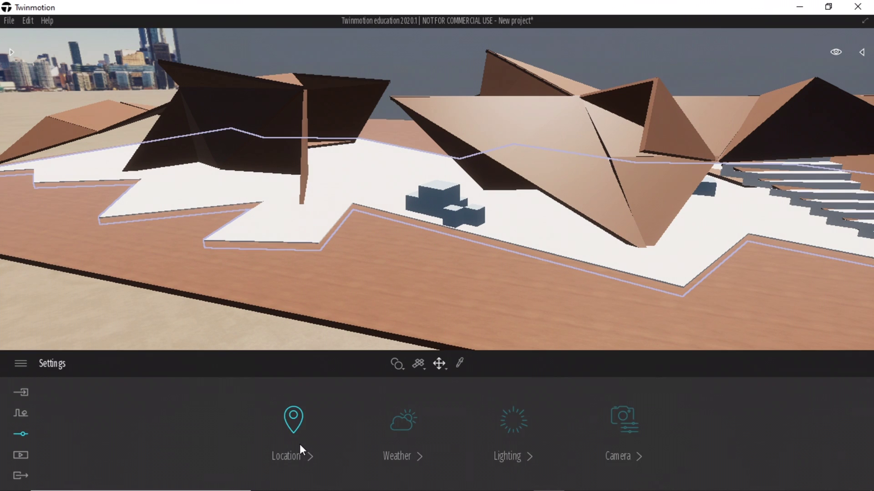
pyautogui.click(300, 448)
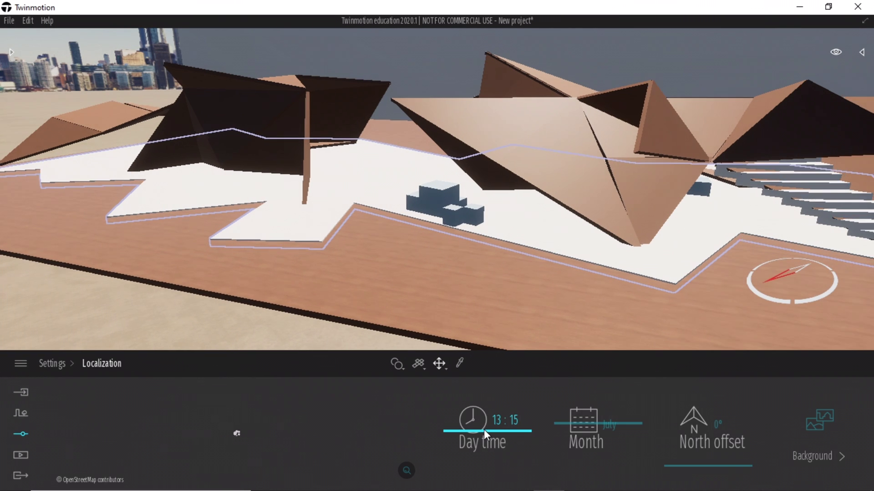
# - Move the day time to 14:14 and capture a straight-on view of the model as a new image
pyautogui.moveTo(485, 429)
pyautogui.mouseDown()
pyautogui.moveTo(478, 420)
pyautogui.moveTo(474, 428)
pyautogui.mouseUp()
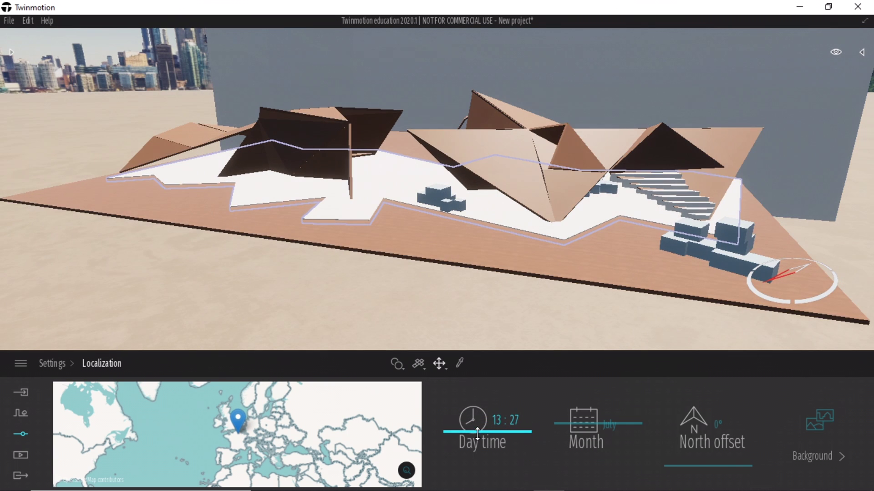
pyautogui.click(24, 457)
pyautogui.click(291, 435)
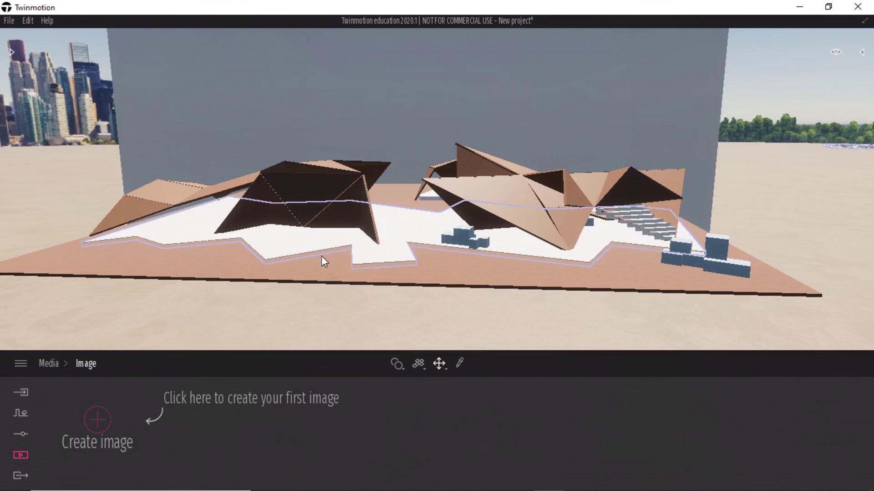
pyautogui.moveTo(478, 182); pyautogui.dragTo(538, 169)
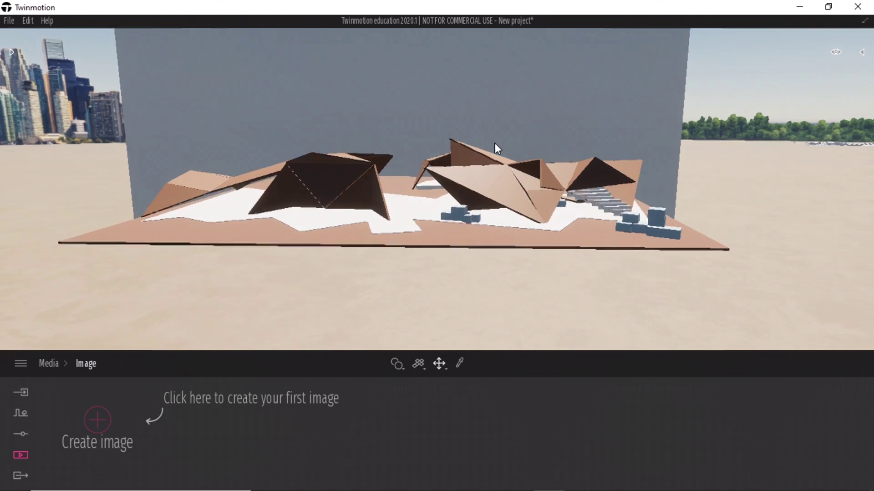
pyautogui.click(97, 419)
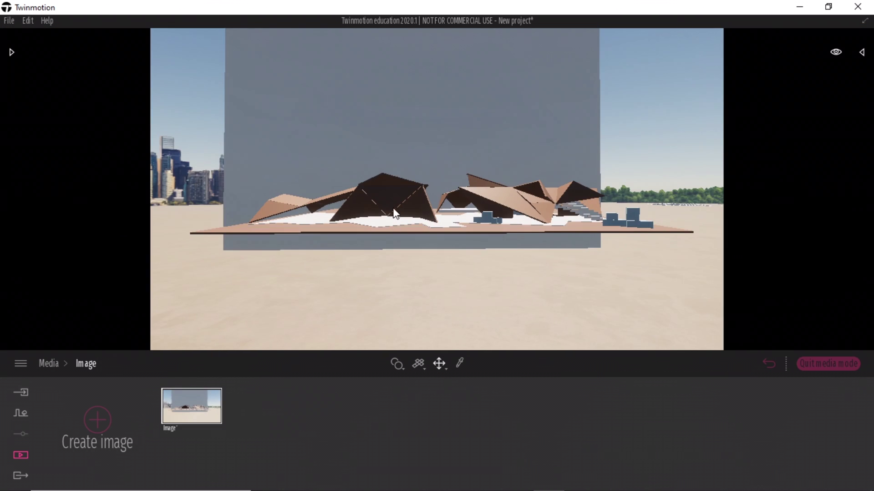
# - Export Image 1 to the RENDER folder
pyautogui.click(21, 474)
pyautogui.click(183, 423)
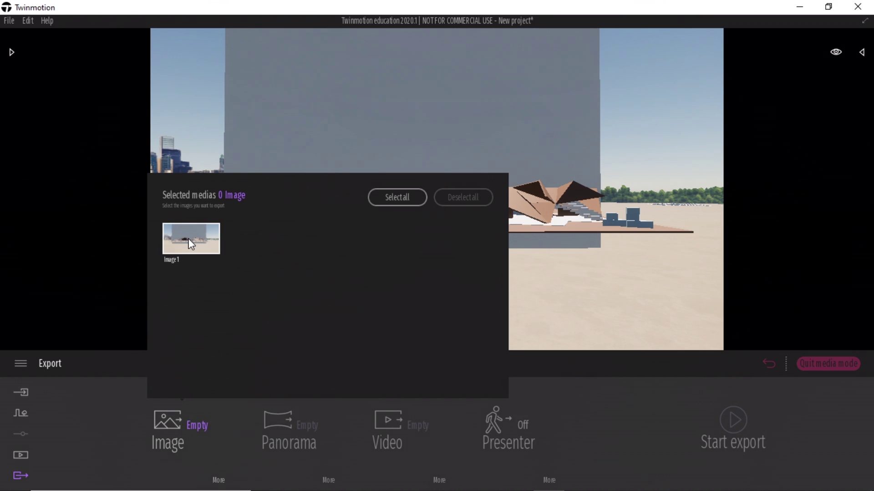
pyautogui.click(191, 243)
pyautogui.click(184, 424)
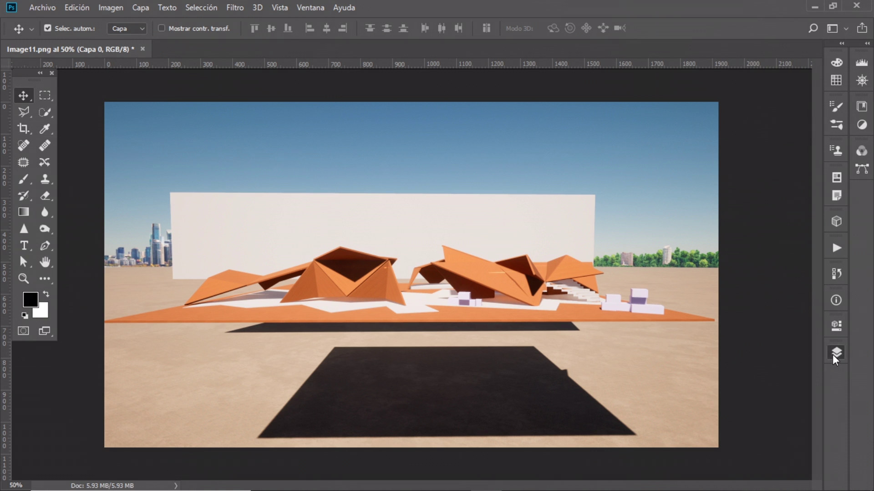
pyautogui.click(835, 354)
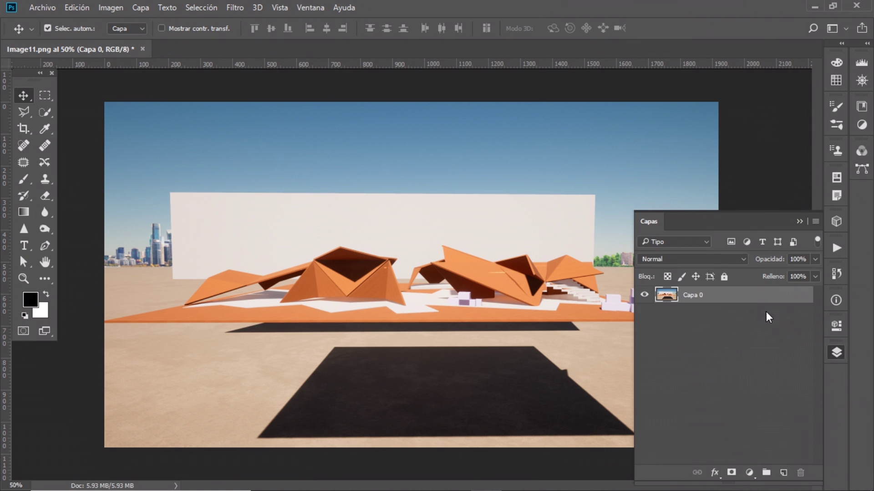
# - Duplicate layer Capa 0 as Capa 0 copia
pyautogui.rightClick(745, 297)
pyautogui.click(461, 158)
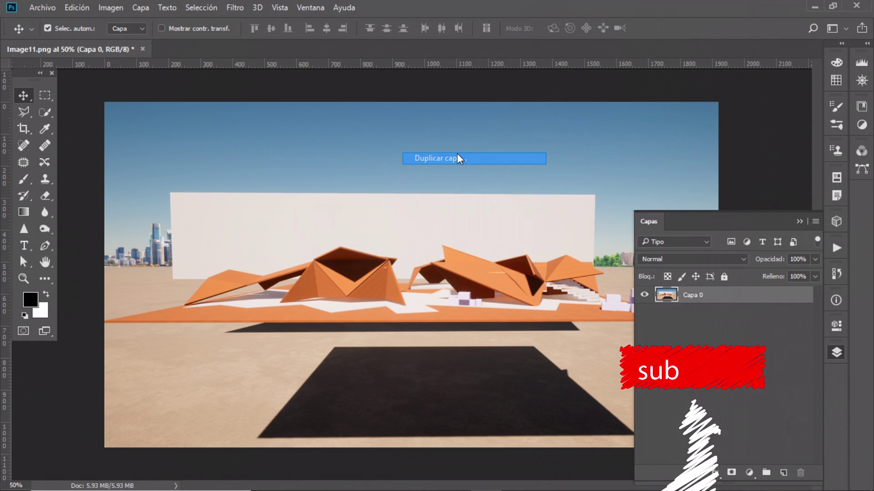
pyautogui.click(552, 141)
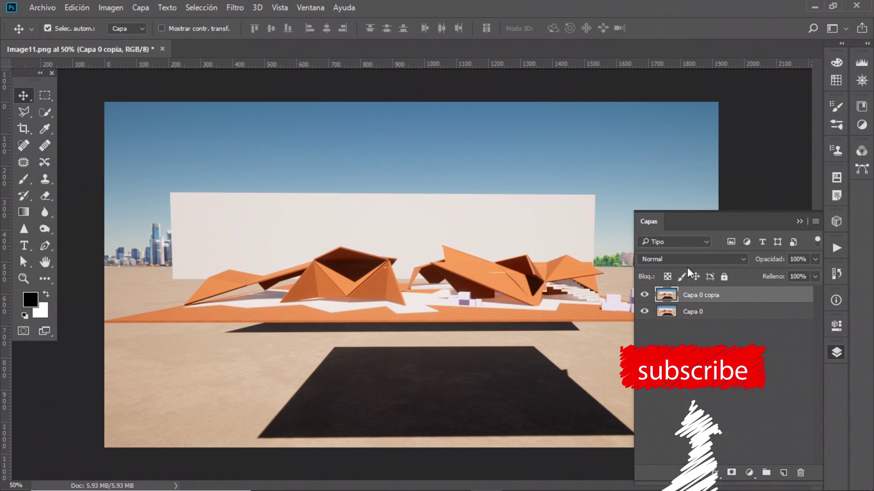
pyautogui.click(800, 222)
# - Trace a polygonal lasso selection around the building's roofs and platform
pyautogui.click(24, 112)
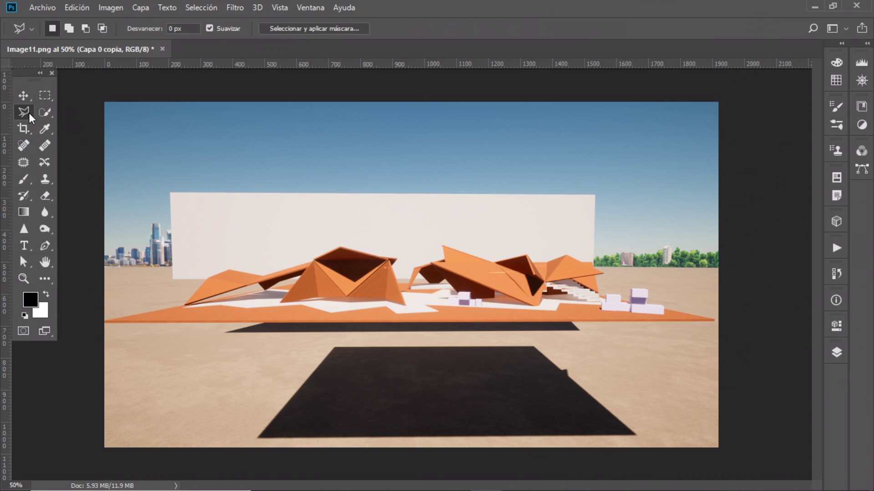
pyautogui.scroll(5, 735, 324)
pyautogui.scroll(3, 735, 324)
pyautogui.scroll(2, 756, 343)
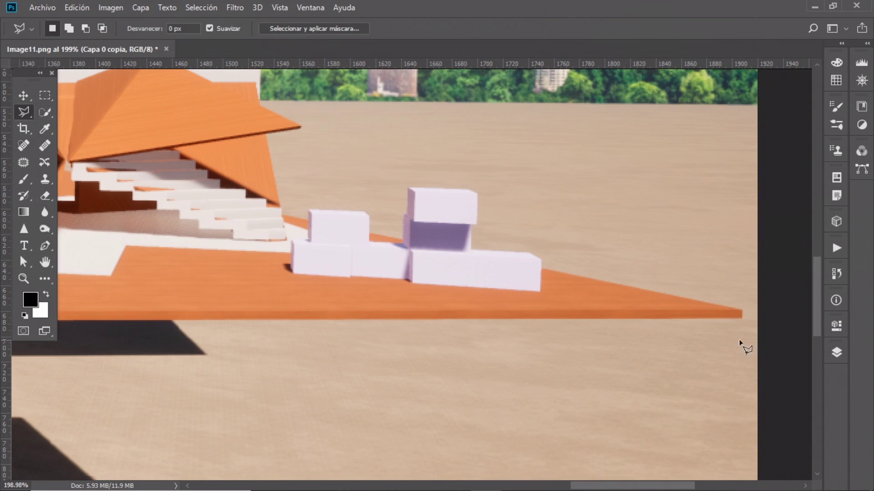
pyautogui.click(387, 319)
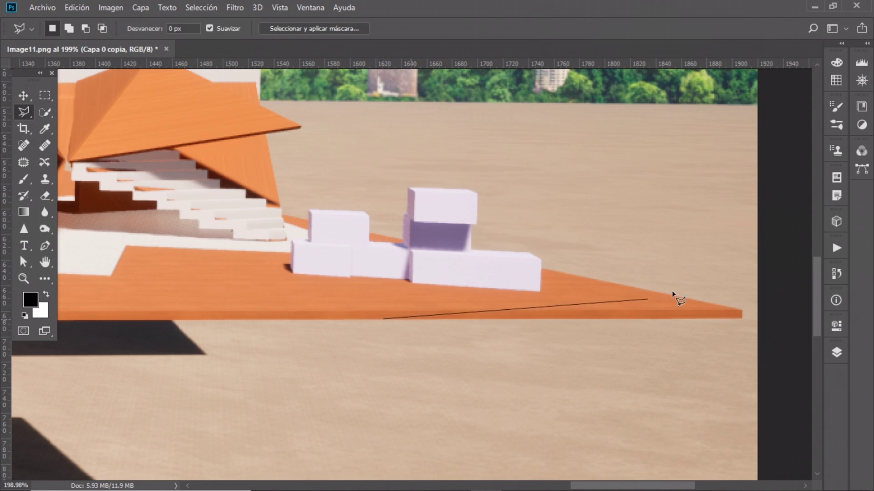
pyautogui.scroll(2, 96, 98)
pyautogui.click(218, 203)
pyautogui.click(165, 218)
pyautogui.click(98, 238)
pyautogui.click(80, 301)
pyautogui.click(326, 300)
pyautogui.click(97, 156)
pyautogui.hscroll(-5, 233, 201)
pyautogui.click(231, 201)
pyautogui.click(211, 272)
pyautogui.hscroll(-5, 211, 273)
pyautogui.click(363, 246)
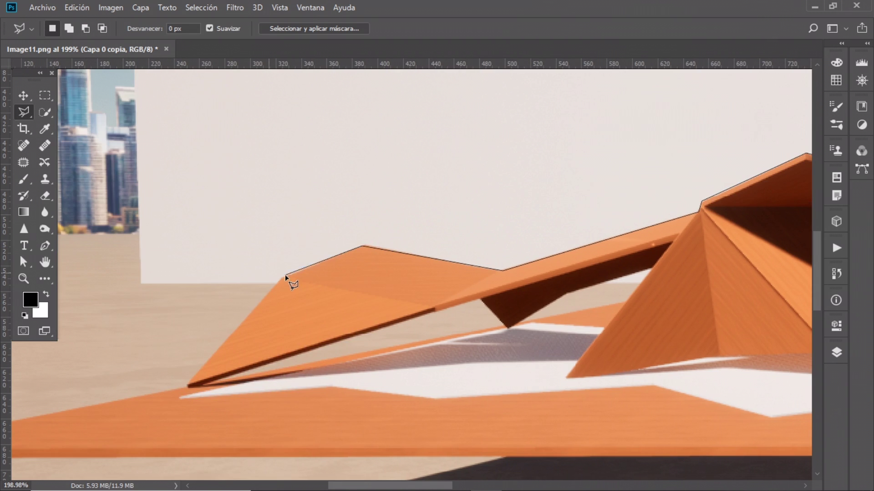
pyautogui.click(189, 386)
pyautogui.scroll(-8, 529, 305)
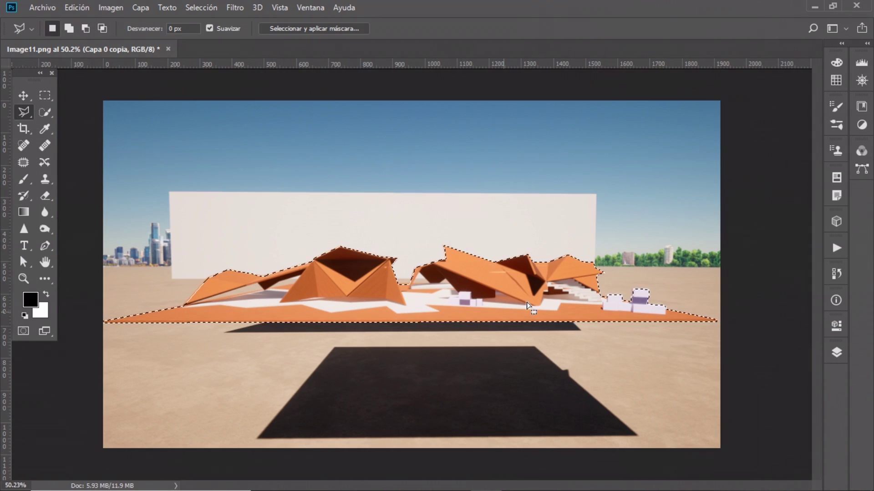
# - Invert the selection, delete the background around the building, and deselect
pyautogui.click(201, 7)
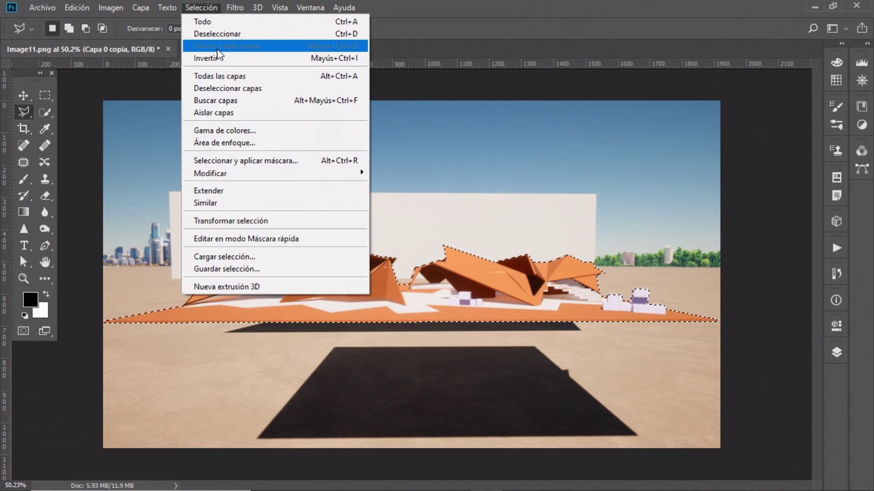
pyautogui.click(214, 58)
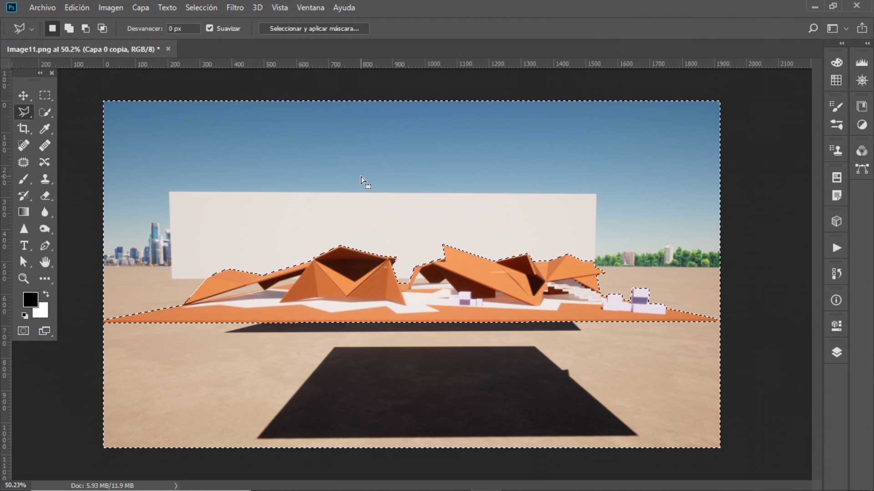
pyautogui.press('Delete')
pyautogui.click(202, 8)
pyautogui.click(223, 34)
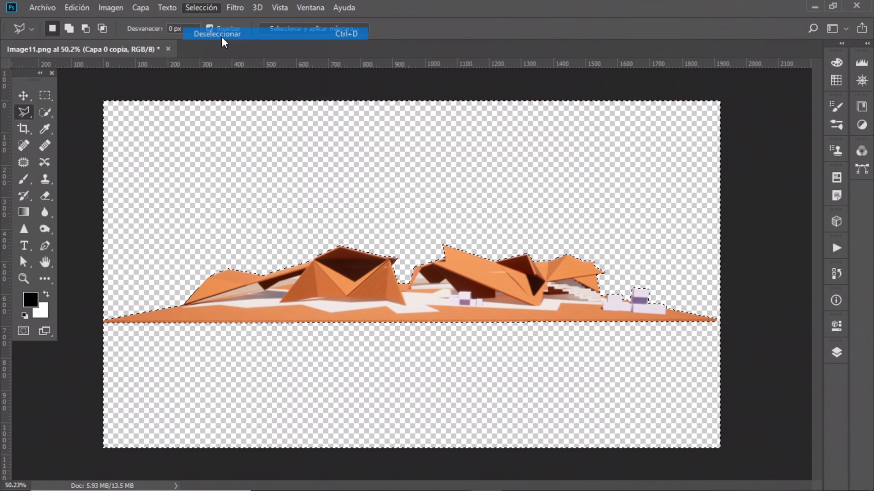
# - Begin outlining the gap under the left roof
pyautogui.scroll(3, 236, 306)
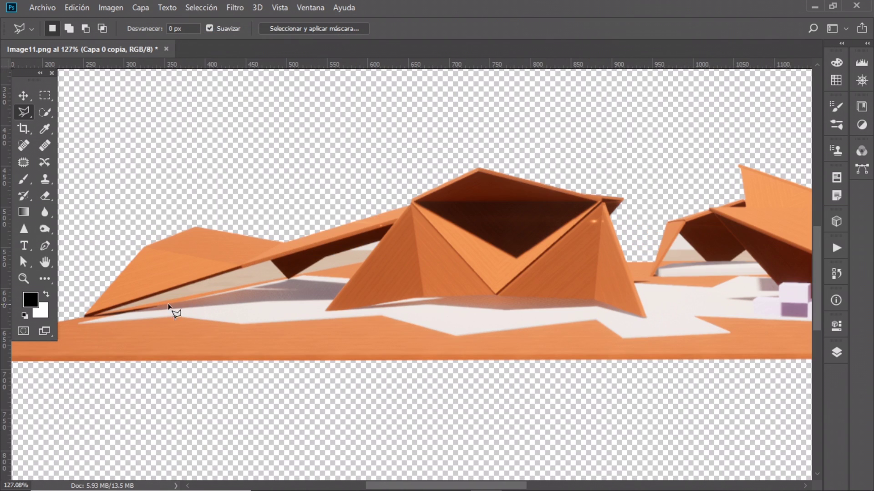
pyautogui.click(95, 314)
pyautogui.click(271, 261)
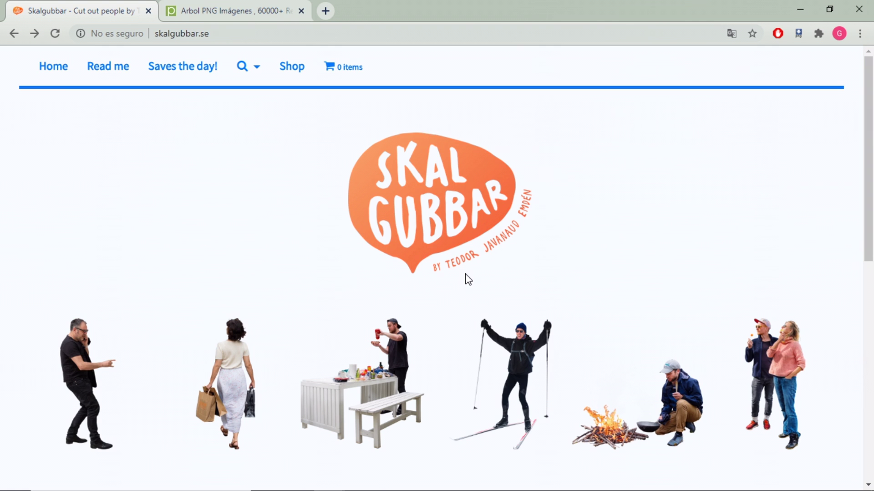
pyautogui.scroll(-3, 468, 279)
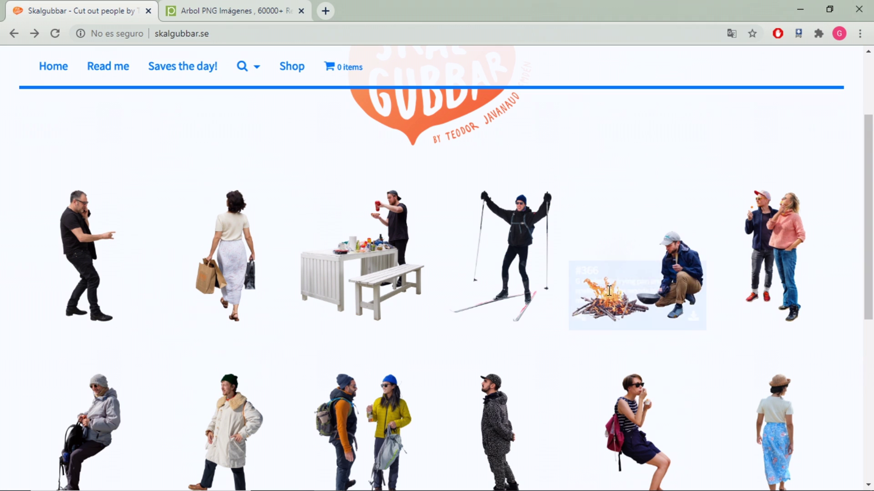
# - Download the cut-out of the man by the campfire
pyautogui.click(832, 317)
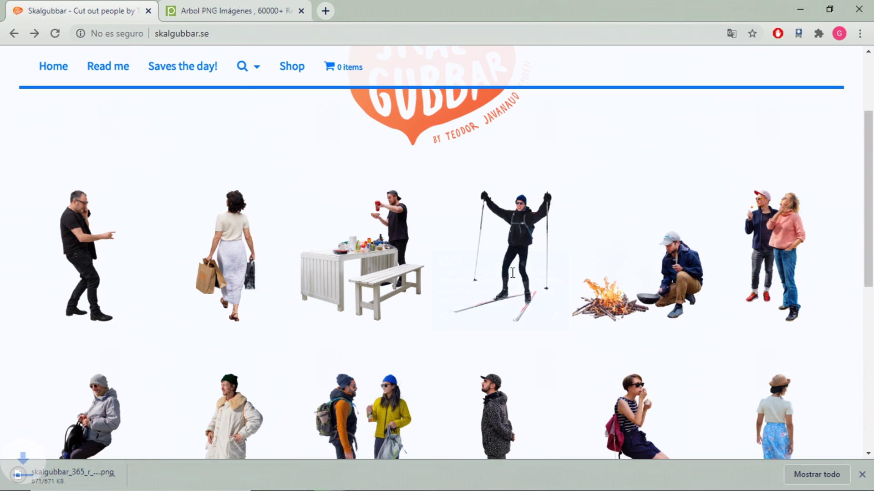
pyautogui.scroll(-3, 70, 300)
pyautogui.scroll(-3, 714, 312)
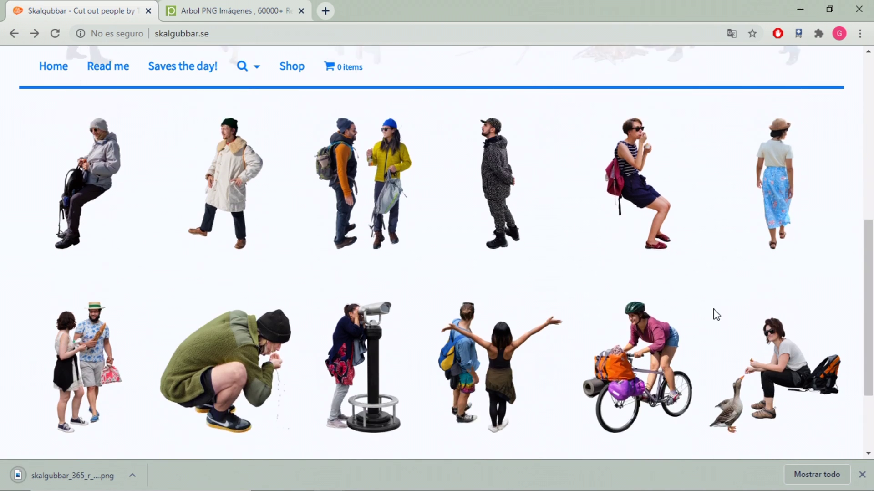
pyautogui.scroll(-2, 592, 310)
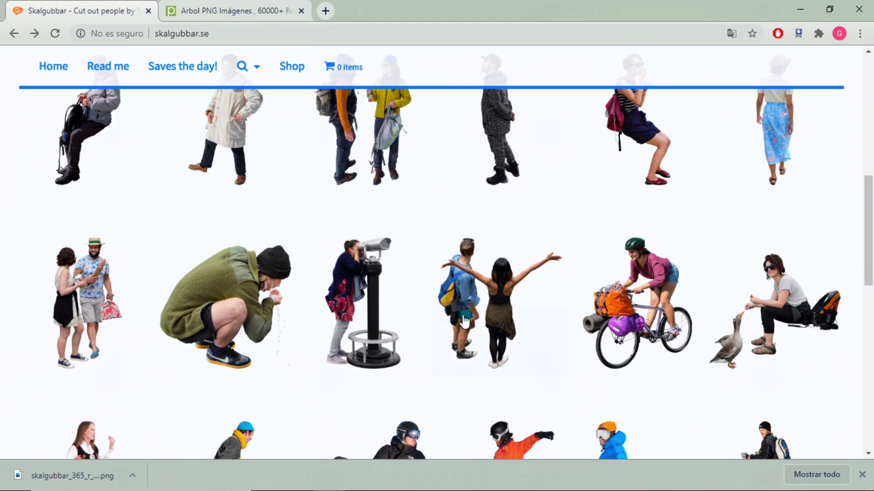
# - Open the tree silhouette collection page from the tree search results
pyautogui.hotkey('alt', 'Tab')
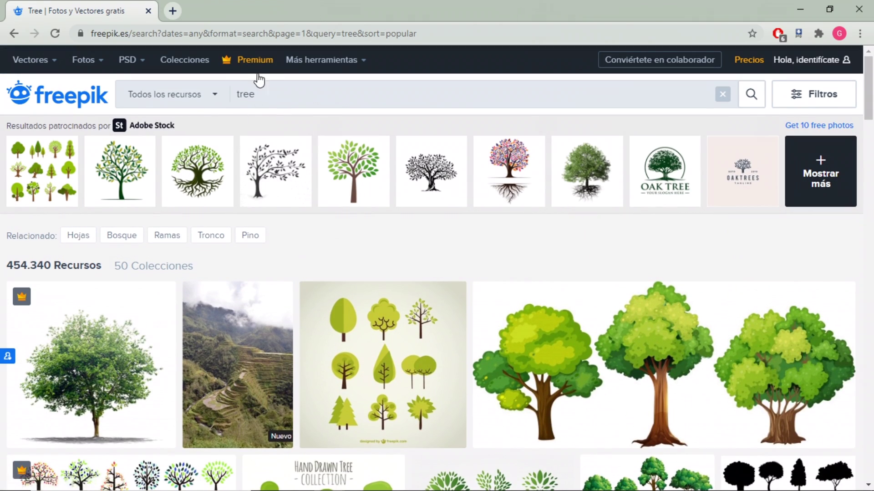
pyautogui.scroll(-5, 381, 191)
pyautogui.scroll(-4, 385, 196)
pyautogui.scroll(-3, 387, 200)
pyautogui.scroll(-4, 386, 199)
pyautogui.click(804, 220)
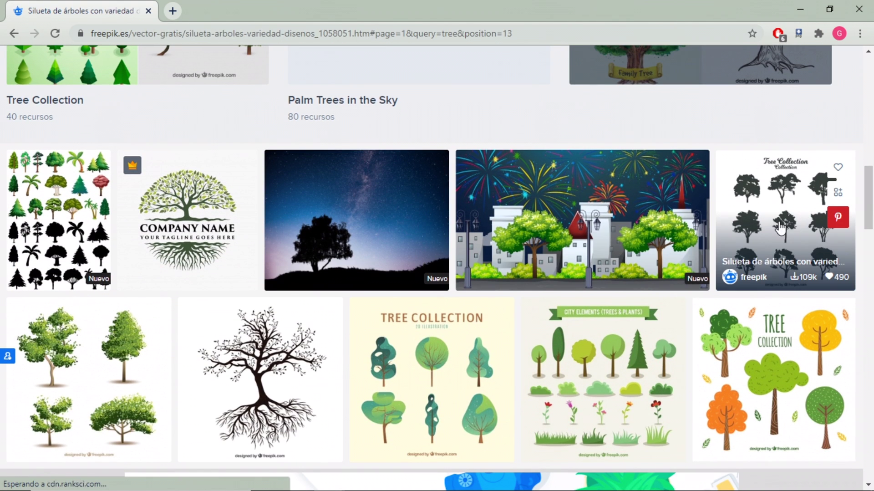
# - Open the skalgubbar couple PNG with Adobe Photoshop CC 2018
pyautogui.click(304, 136)
pyautogui.rightClick(294, 140)
pyautogui.moveTo(329, 294)
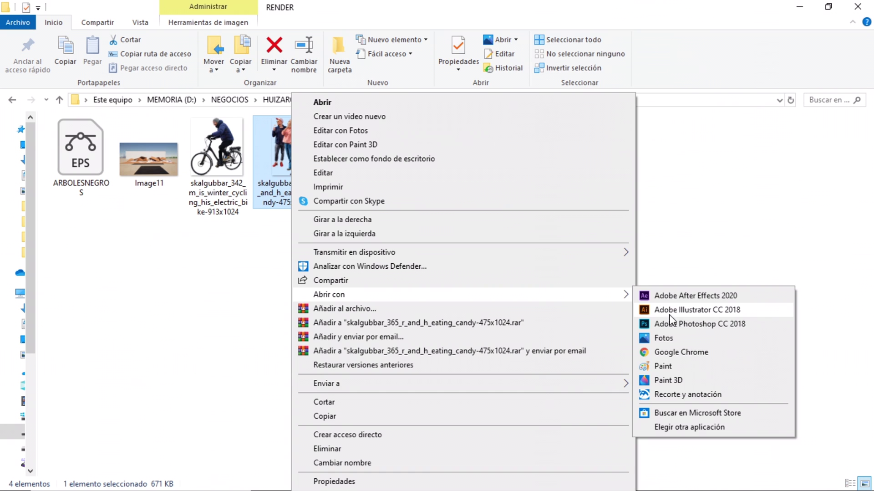
pyautogui.click(674, 324)
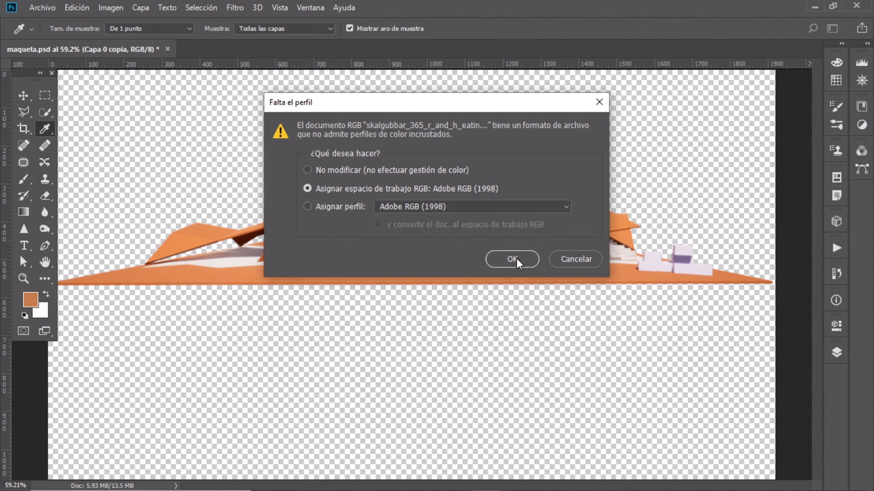
# - Assign the working RGB profile, copy the couple into maqueta.psd, and scale them to about 7% between the roofs
pyautogui.click(503, 263)
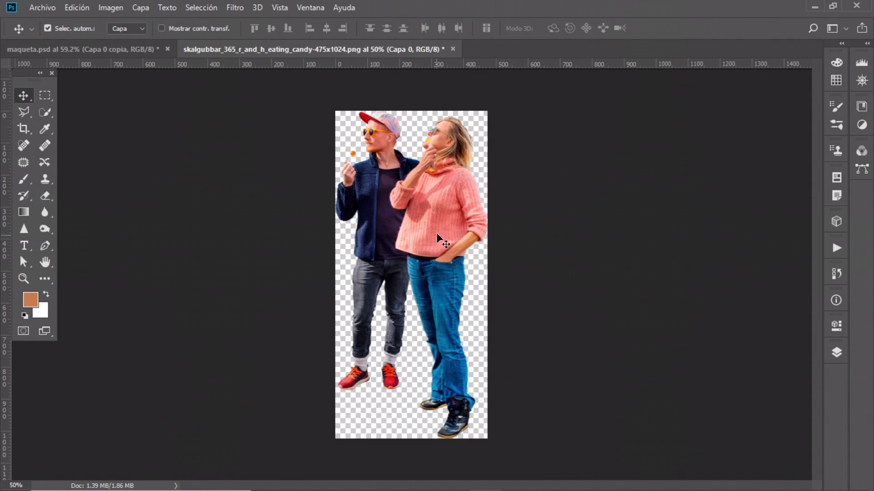
pyautogui.moveTo(218, 101); pyautogui.dragTo(381, 257)
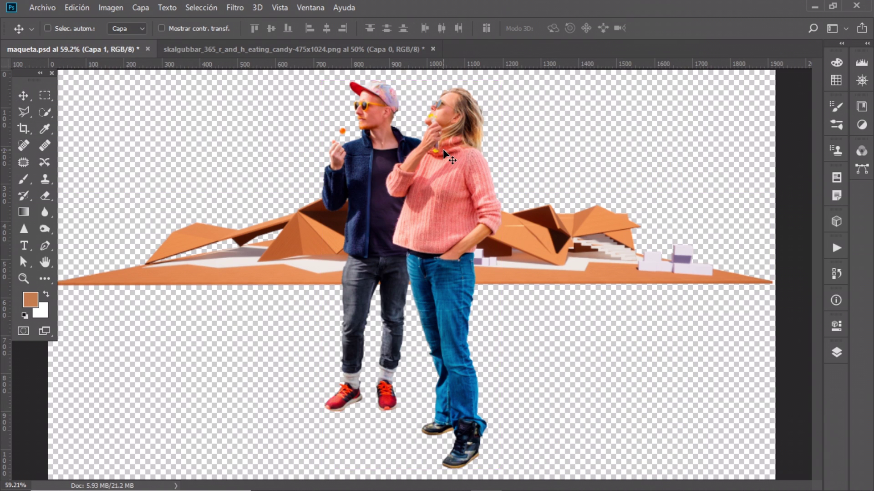
pyautogui.hotkey('ctrl', 't')
pyautogui.moveTo(500, 81)
pyautogui.mouseDown()
pyautogui.moveTo(355, 390)
pyautogui.moveTo(443, 169)
pyautogui.mouseUp()
pyautogui.scroll(5, 431, 214)
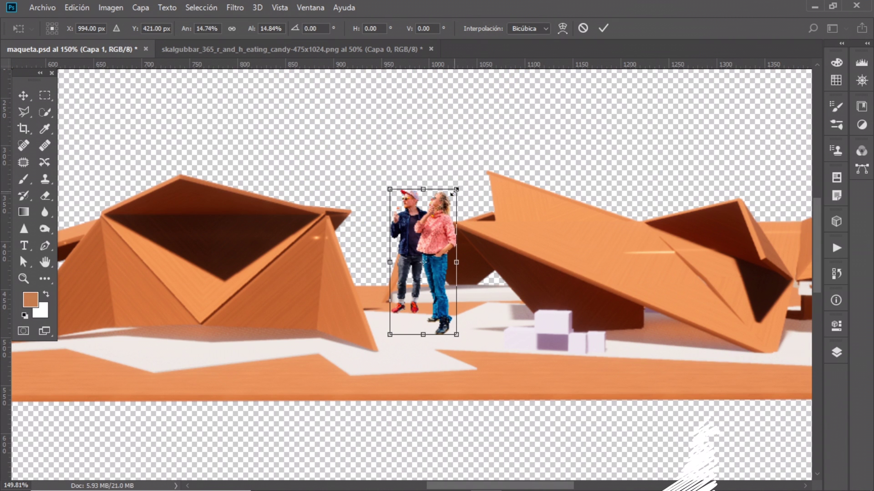
pyautogui.moveTo(456, 189)
pyautogui.mouseDown()
pyautogui.moveTo(406, 260)
pyautogui.moveTo(412, 288)
pyautogui.mouseUp()
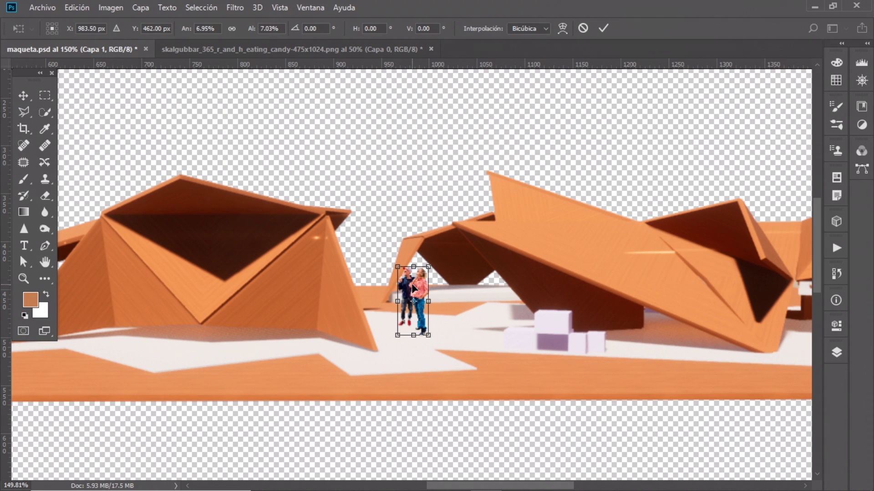
pyautogui.press('Return')
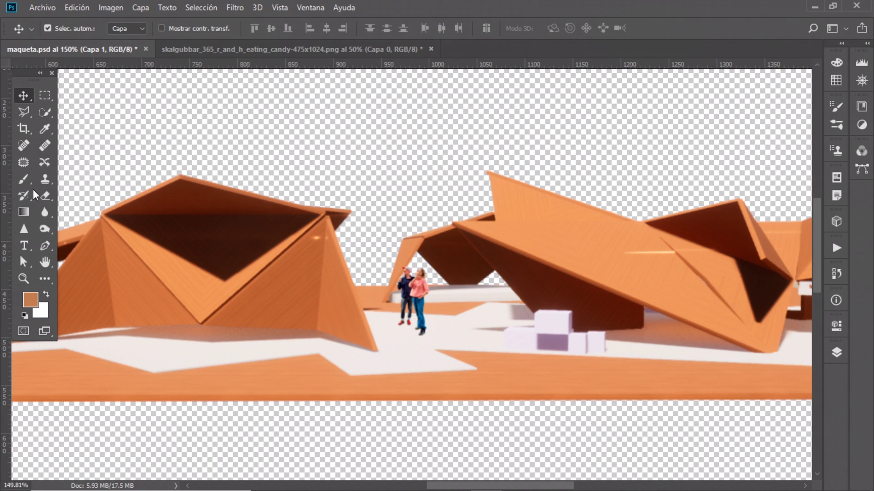
# - Paint the selected couple solid in the floor's sampled light orange
pyautogui.click(43, 194)
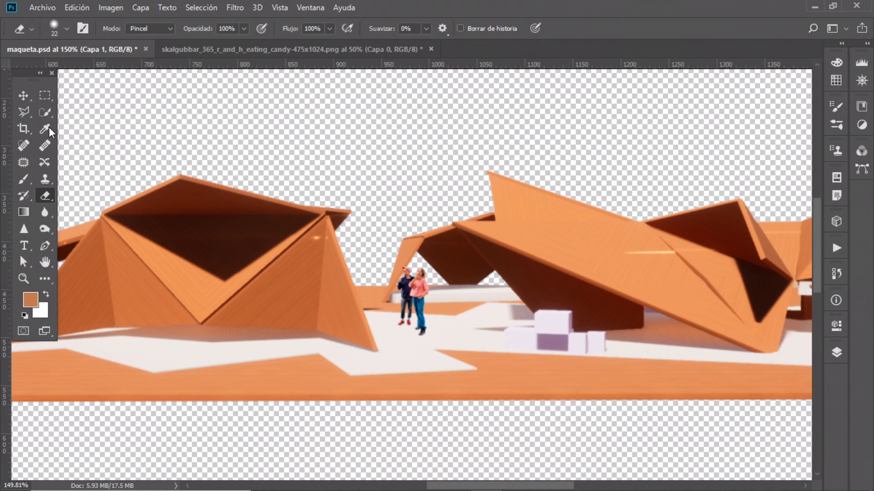
pyautogui.click(44, 129)
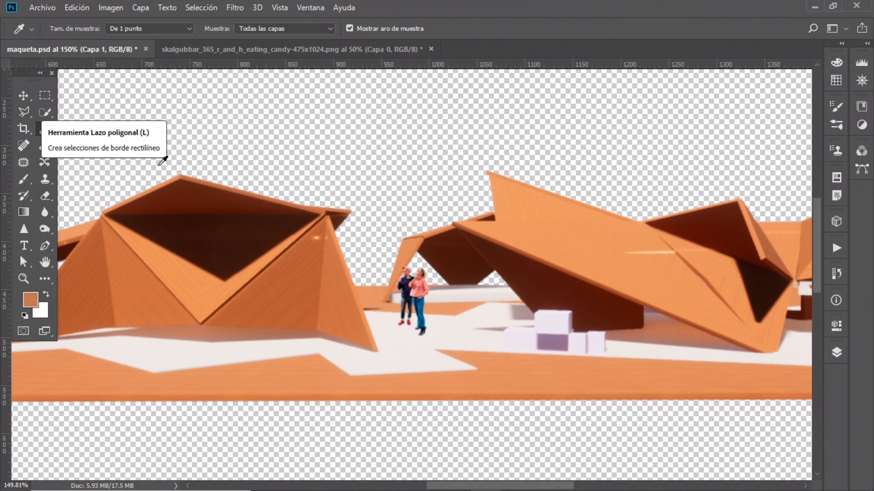
pyautogui.click(477, 383)
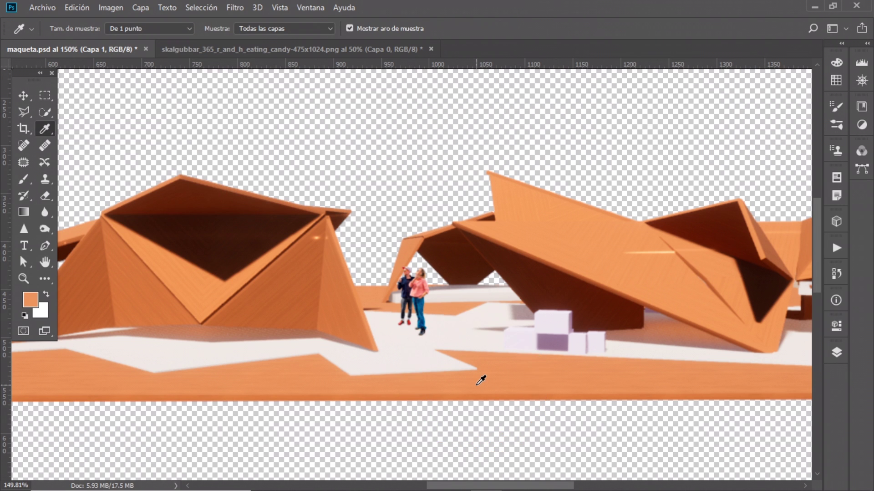
pyautogui.press('v')
pyautogui.click(201, 8)
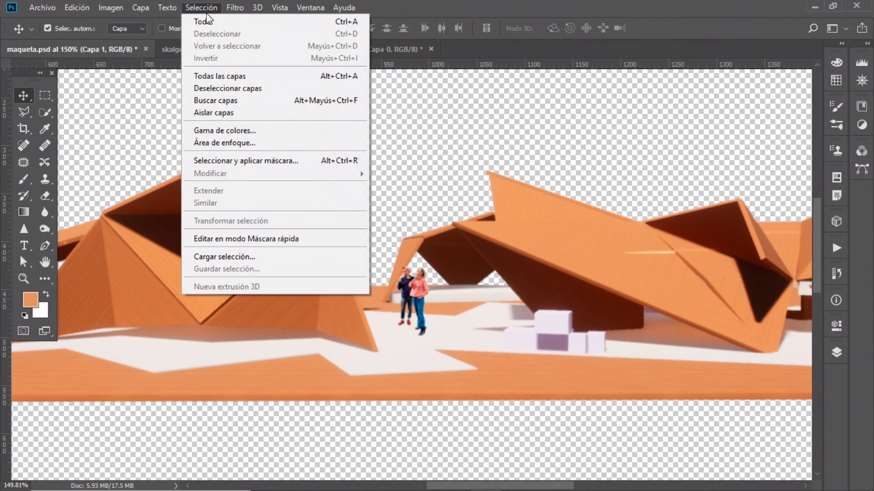
pyautogui.click(228, 19)
pyautogui.moveTo(424, 298); pyautogui.dragTo(426, 299)
pyautogui.scroll(1, 418, 281)
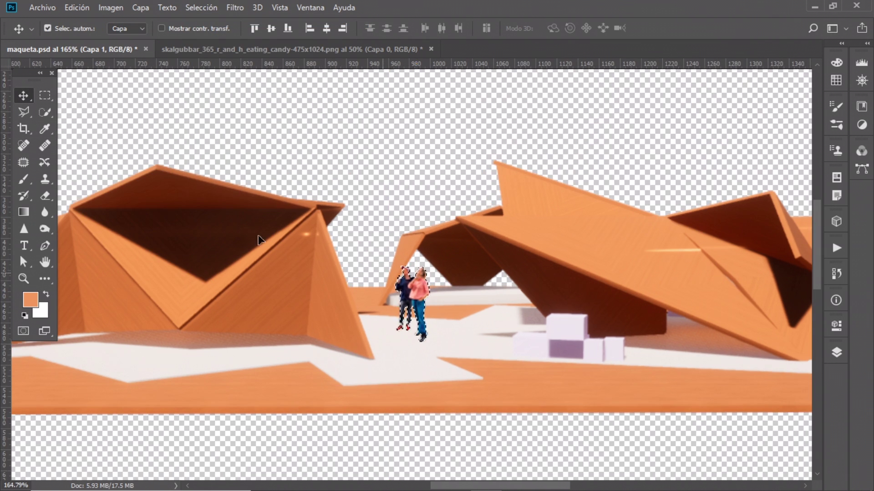
pyautogui.click(23, 179)
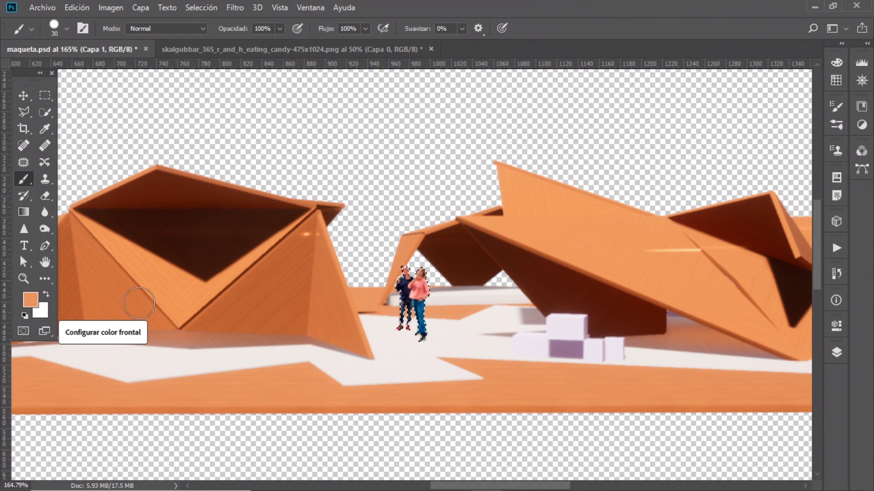
pyautogui.moveTo(403, 284); pyautogui.dragTo(425, 346)
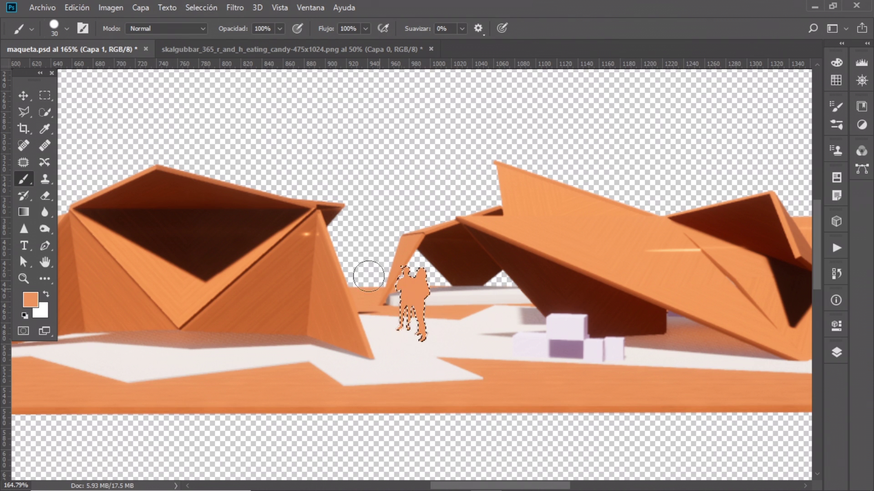
pyautogui.click(212, 4)
pyautogui.click(222, 34)
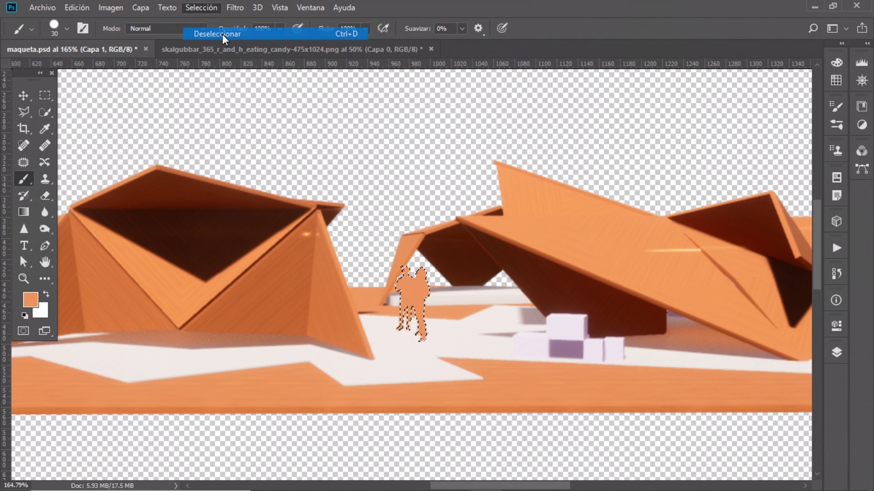
# - Move the silhouette 40 px right, shrink it to about 85%, and duplicate it beside the original
pyautogui.click(24, 95)
pyautogui.moveTo(416, 297); pyautogui.dragTo(434, 296)
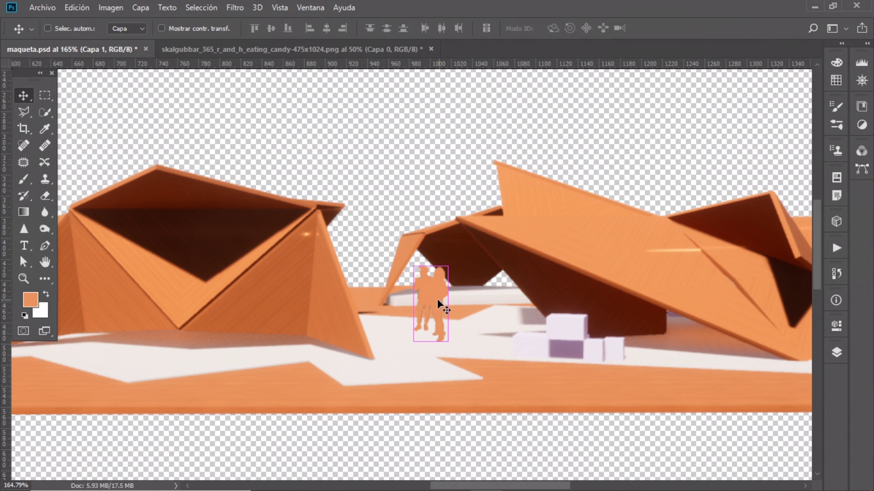
pyautogui.hotkey('ctrl', 't')
pyautogui.moveTo(449, 267); pyautogui.dragTo(433, 269)
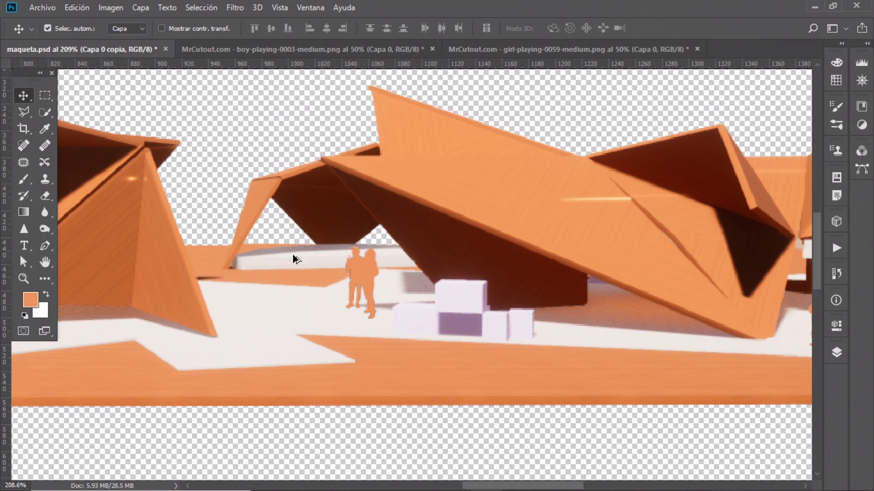
pyautogui.click(365, 270)
pyautogui.moveTo(365, 273); pyautogui.dragTo(282, 293)
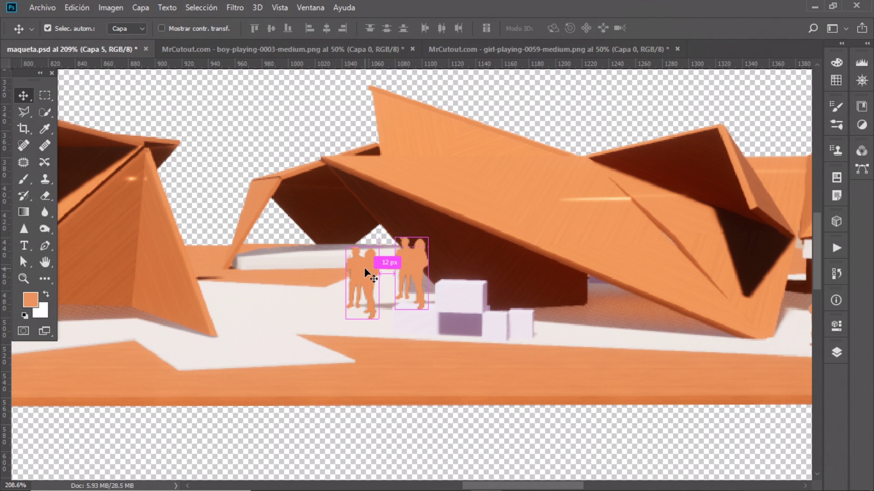
pyautogui.click(111, 8)
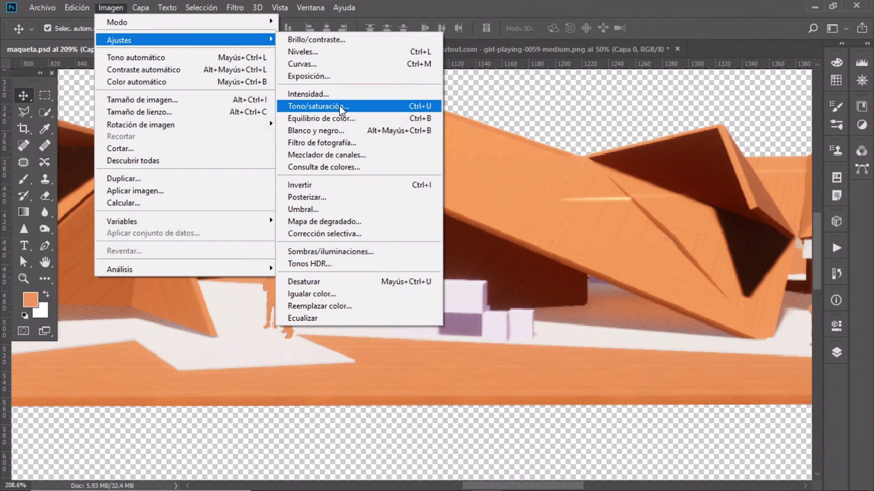
# - Darken the duplicated figures to black, shift them right and up, and keep the orange figures in front
pyautogui.click(319, 105)
pyautogui.moveTo(672, 245); pyautogui.dragTo(609, 245)
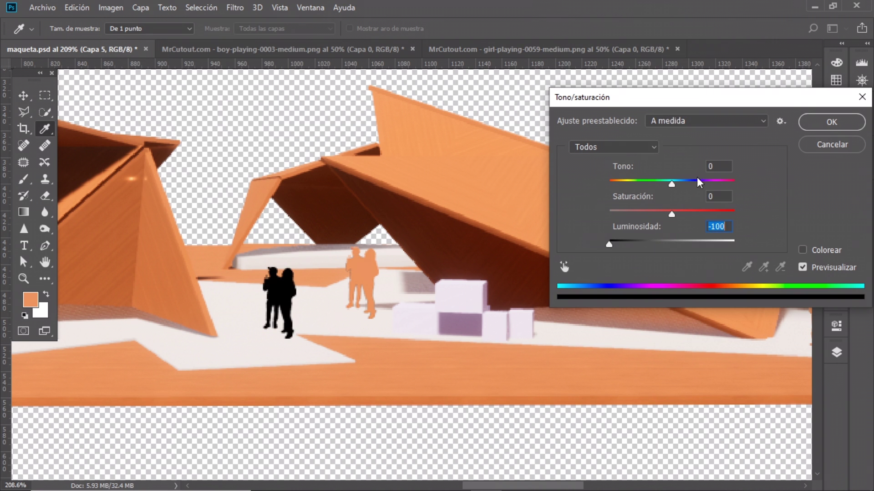
pyautogui.click(815, 119)
pyautogui.press('v')
pyautogui.moveTo(300, 285); pyautogui.dragTo(347, 266)
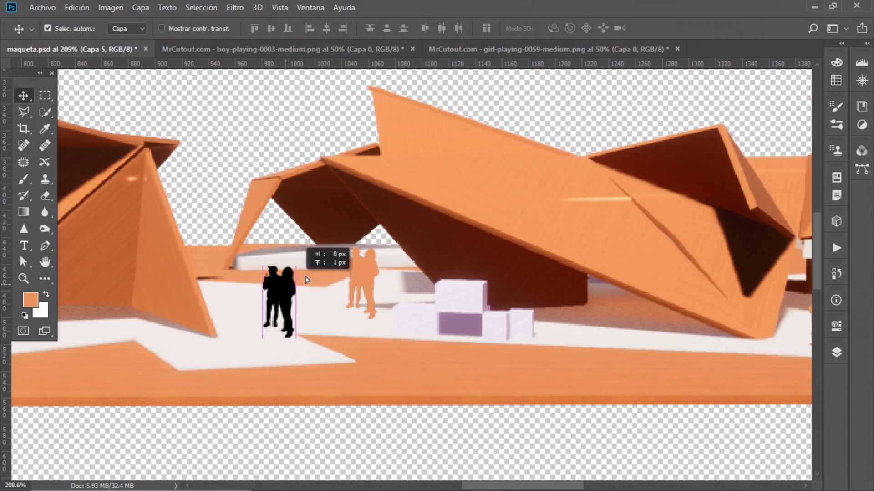
pyautogui.click(836, 351)
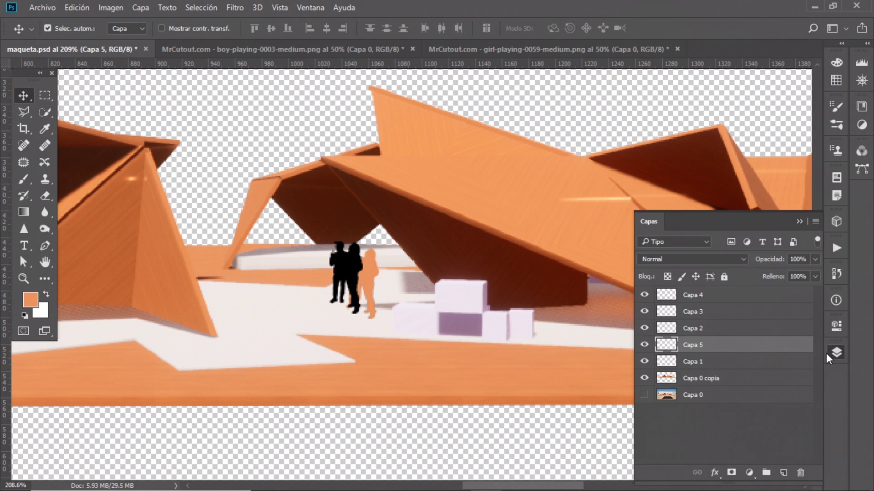
pyautogui.moveTo(705, 347); pyautogui.dragTo(705, 369)
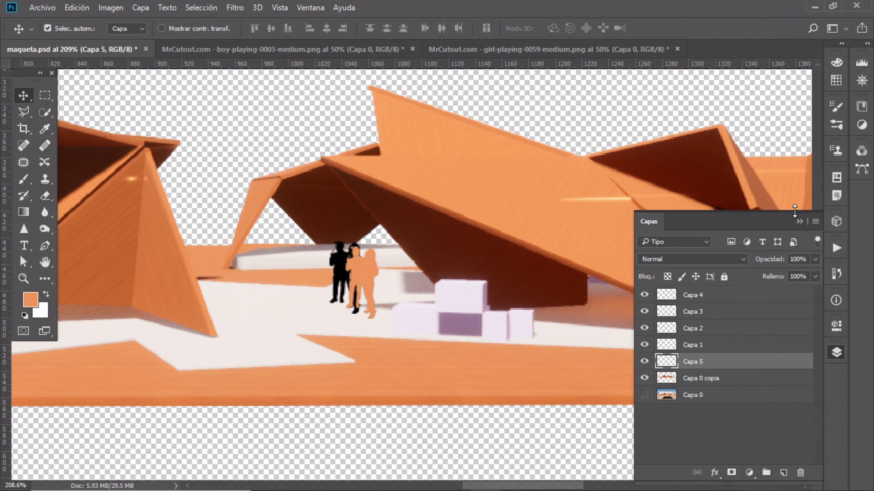
# - Skew the black silhouette into a slanted shadow and fade its layer to 10% opacity
pyautogui.hotkey('ctrl', 't')
pyautogui.rightClick(333, 266)
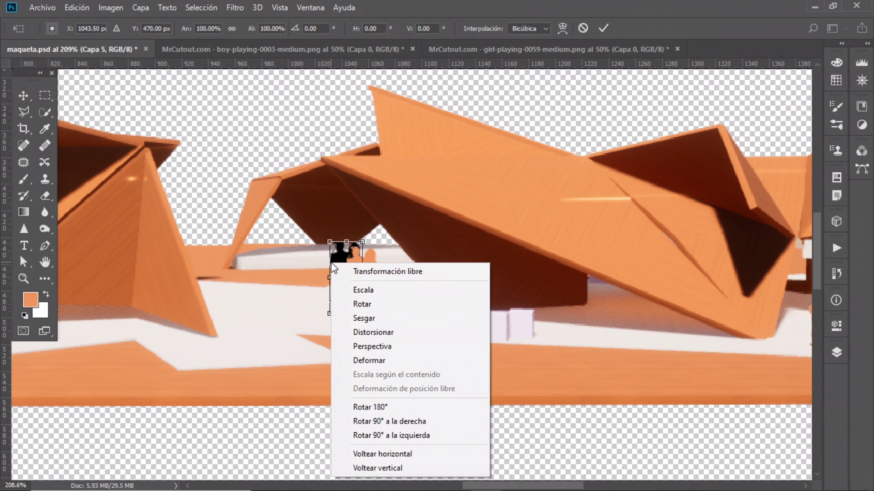
pyautogui.click(364, 332)
pyautogui.press('Right')
pyautogui.press('Right')
pyautogui.press('Right')
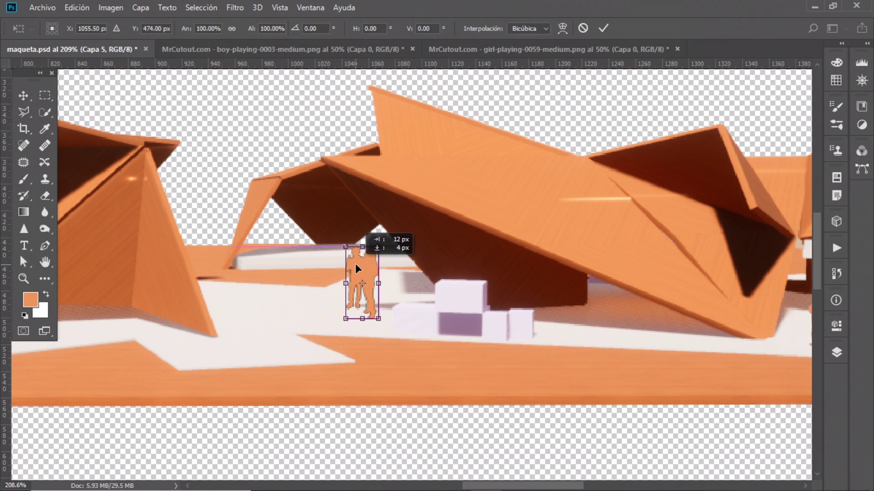
pyautogui.press('Down')
pyautogui.press('Down')
pyautogui.press('Down')
pyautogui.moveTo(346, 247); pyautogui.dragTo(313, 270)
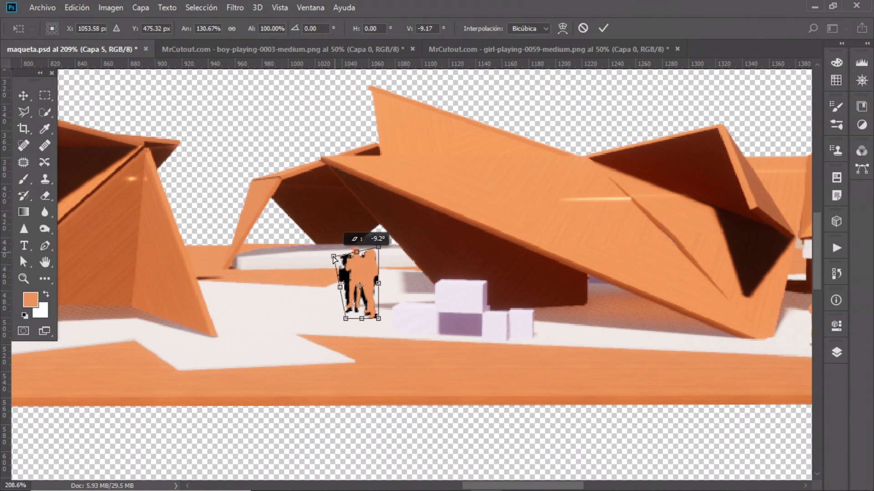
pyautogui.press('Return')
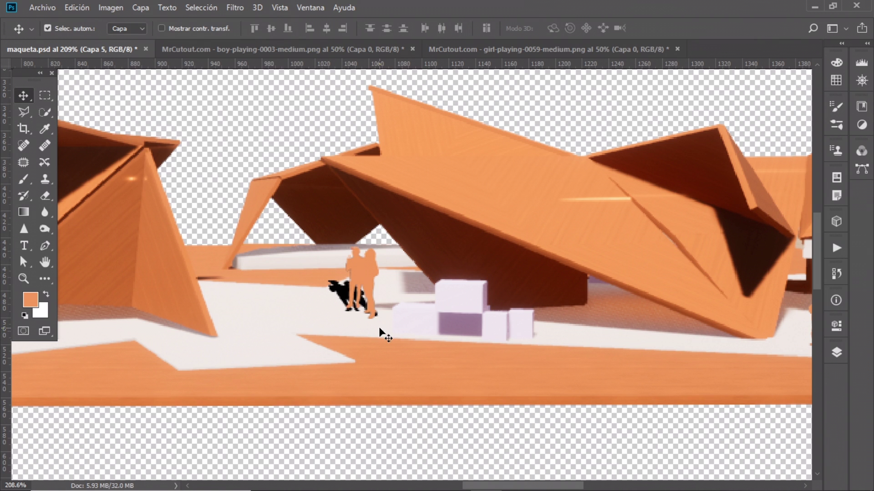
pyautogui.click(837, 352)
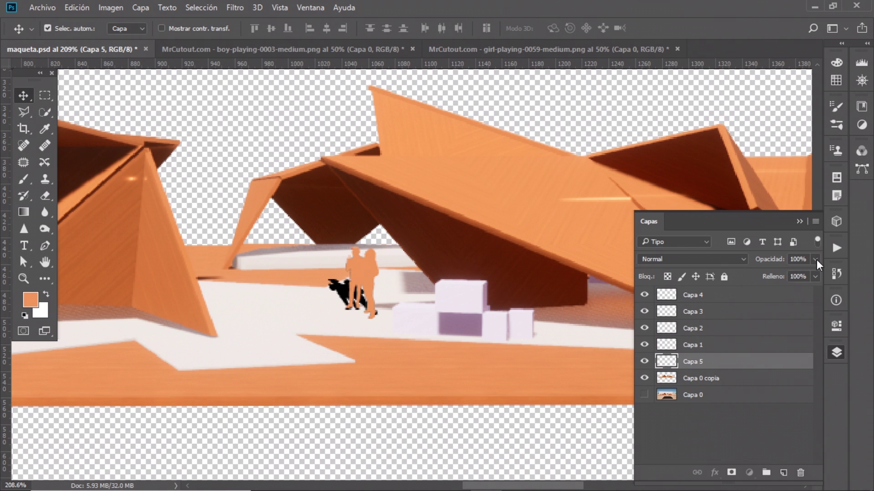
pyautogui.moveTo(812, 268)
pyautogui.mouseDown()
pyautogui.moveTo(762, 275)
pyautogui.moveTo(770, 273)
pyautogui.mouseUp()
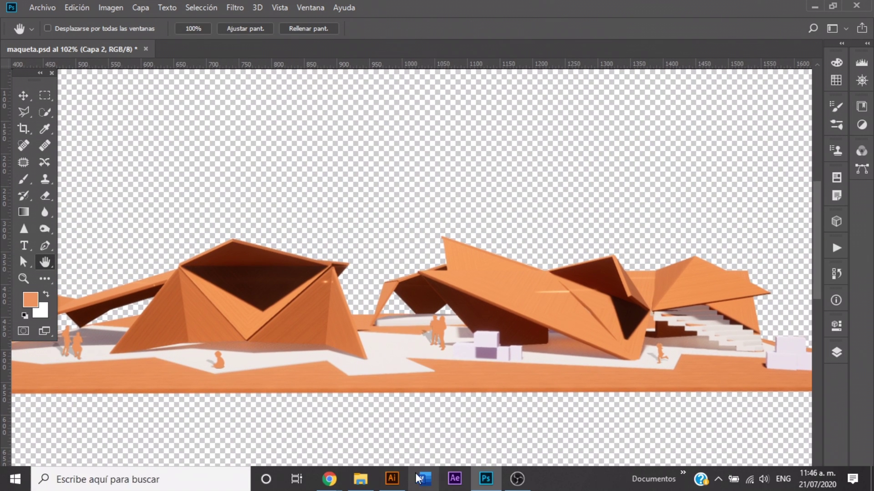
# - In Illustrator, ungroup the tree silhouettes and isolate the middle tree
pyautogui.click(408, 479)
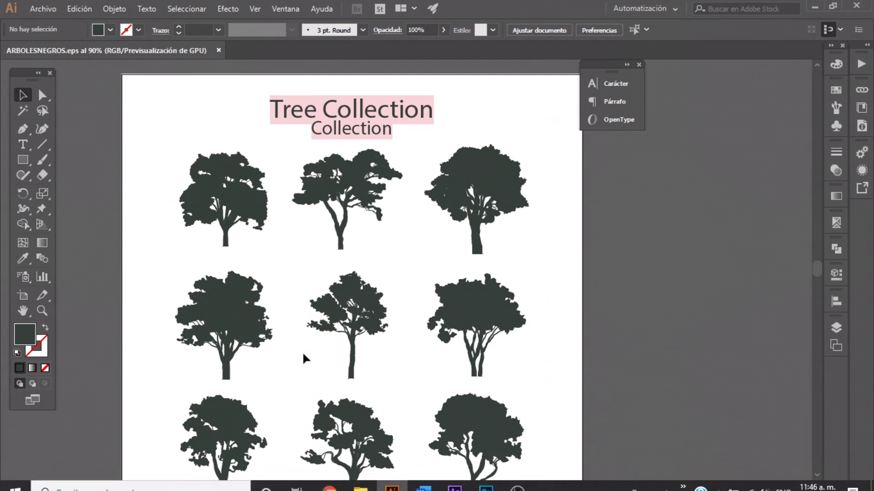
pyautogui.click(368, 173)
pyautogui.rightClick(367, 169)
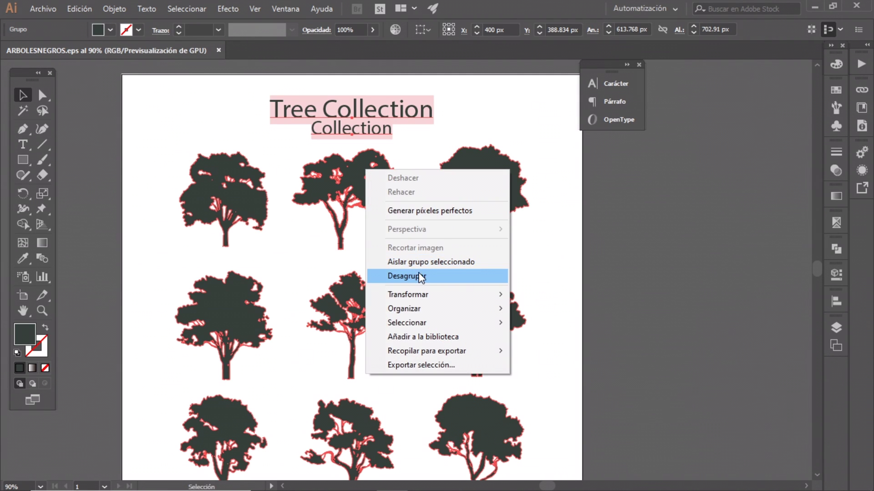
pyautogui.click(419, 275)
pyautogui.click(512, 171)
pyautogui.rightClick(511, 179)
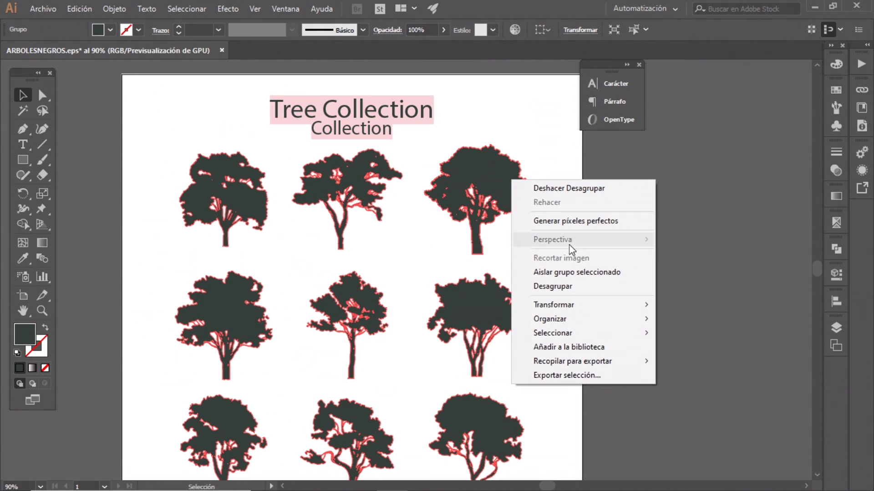
pyautogui.click(553, 286)
pyautogui.scroll(-2, 364, 292)
pyautogui.moveTo(353, 300); pyautogui.dragTo(367, 300)
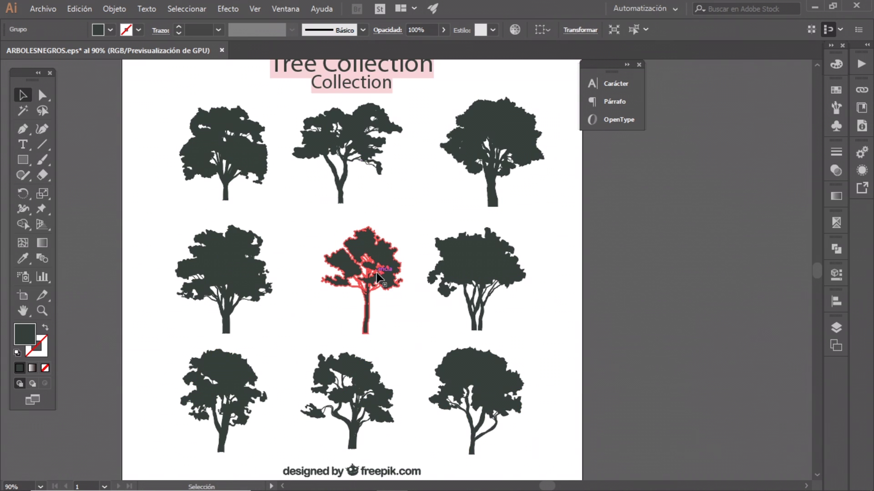
# - In Photoshop, read the foreground orange's hex code d49260 from the Color Picker
pyautogui.click(487, 478)
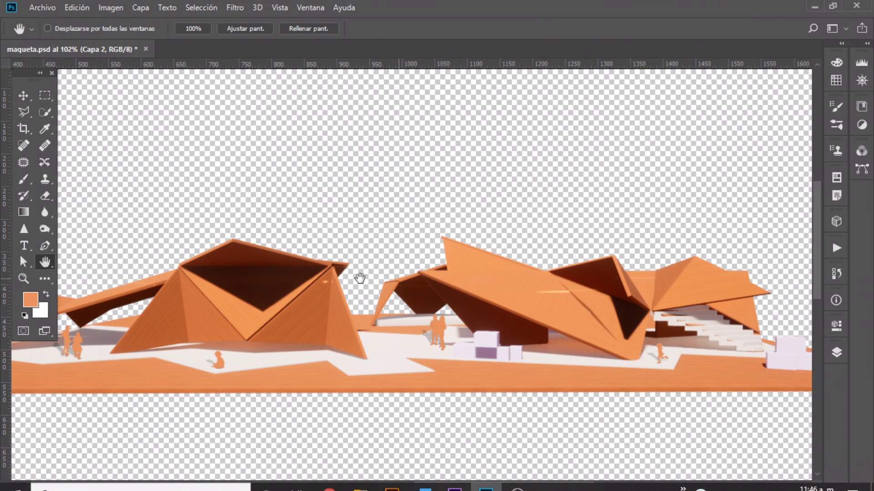
pyautogui.click(28, 298)
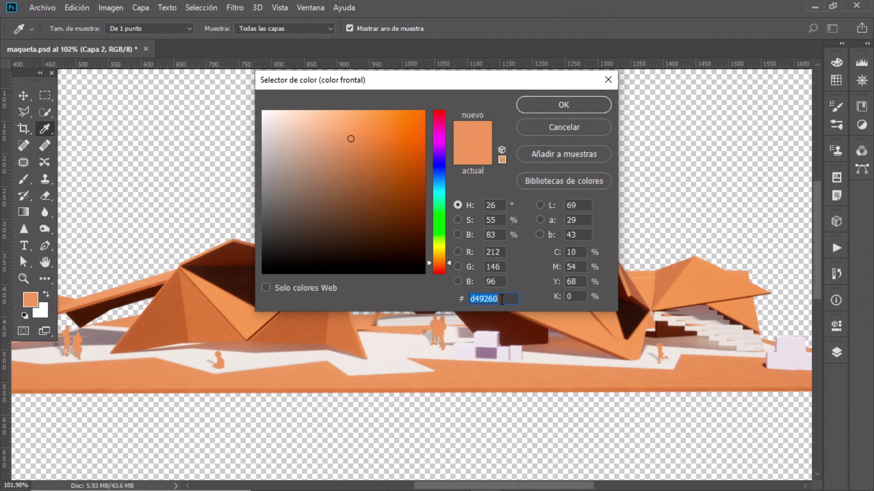
pyautogui.click(531, 106)
pyautogui.press('h')
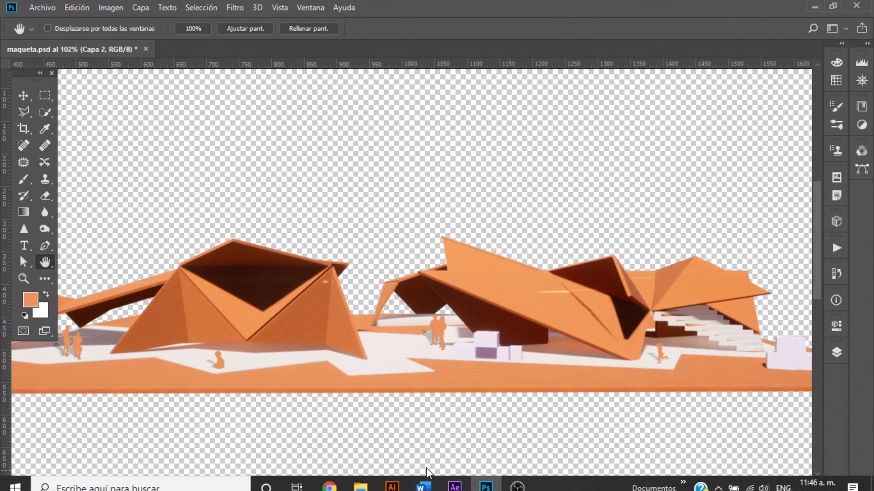
# - Fill the middle tree in Illustrator with the orange d49260
pyautogui.click(392, 478)
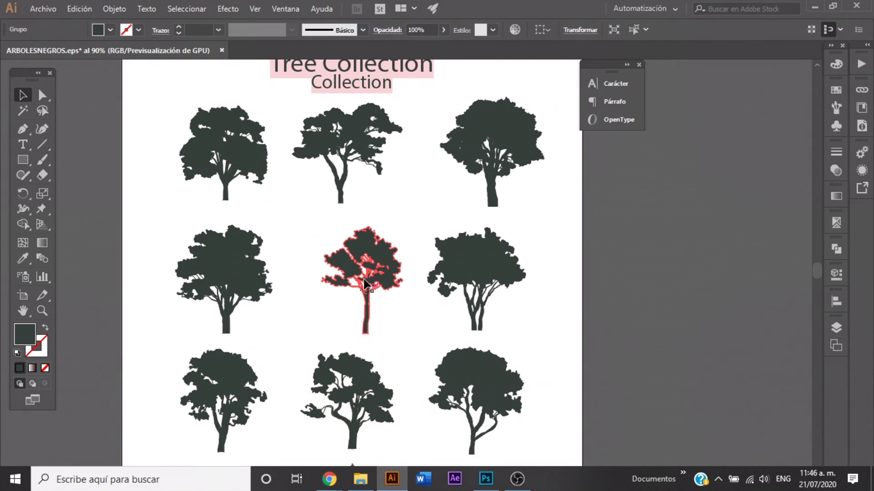
pyautogui.doubleClick(22, 336)
pyautogui.write('d49260')
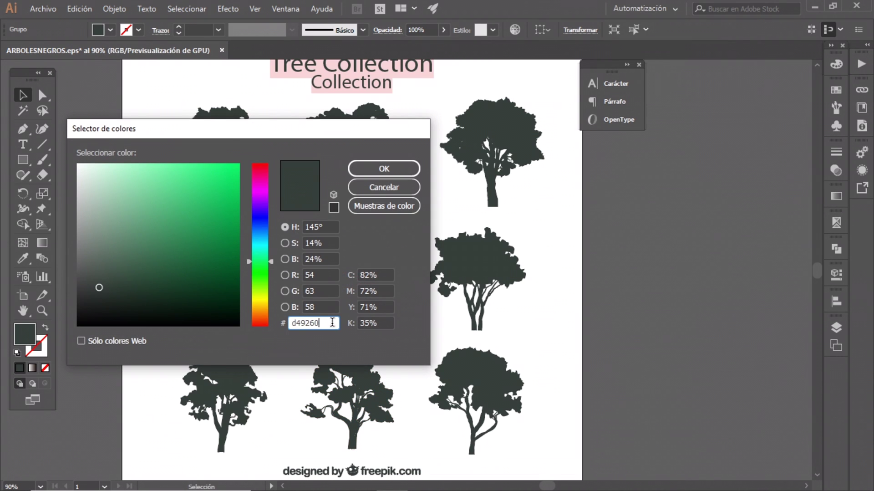
pyautogui.press('Return')
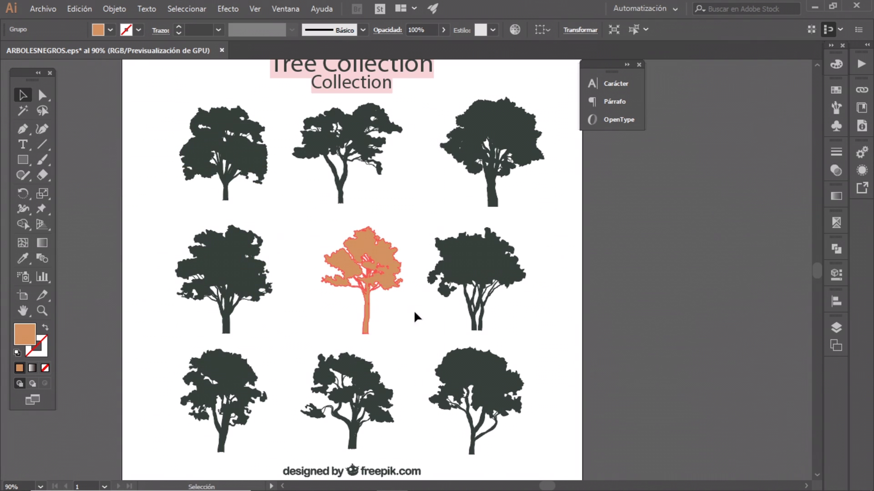
# - Nudge the orange tree slightly left, select it, and paste it into the Photoshop render
pyautogui.click(414, 309)
pyautogui.moveTo(401, 283); pyautogui.dragTo(390, 282)
pyautogui.click(411, 322)
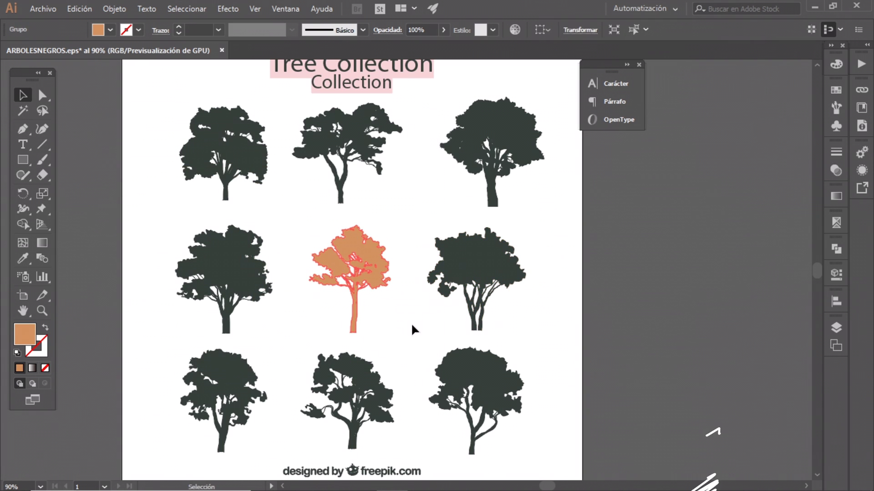
pyautogui.click(376, 258)
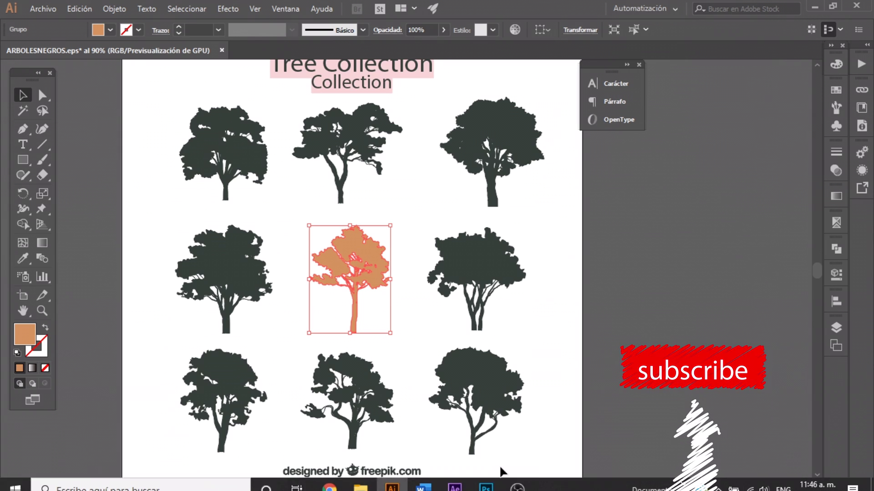
pyautogui.click(494, 479)
pyautogui.hotkey('ctrl', 'v')
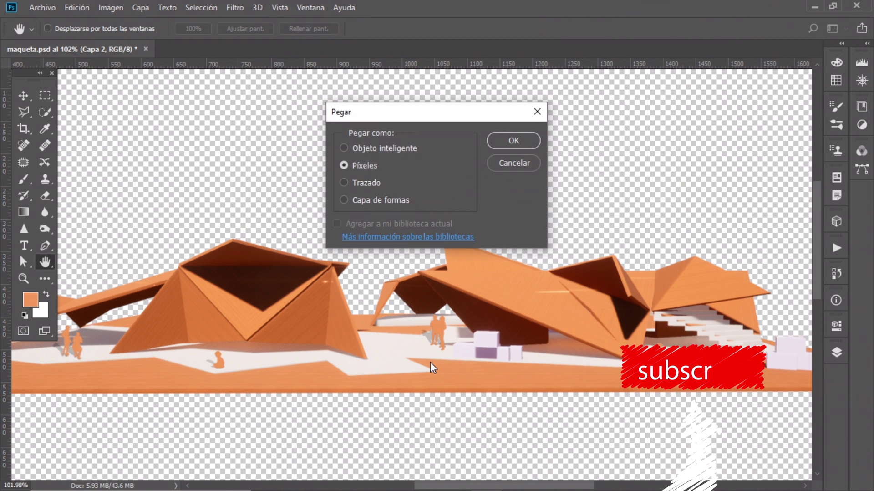
# - Paste the orange tree as pixels, commit its placement, and zoom out over the model
pyautogui.click(499, 144)
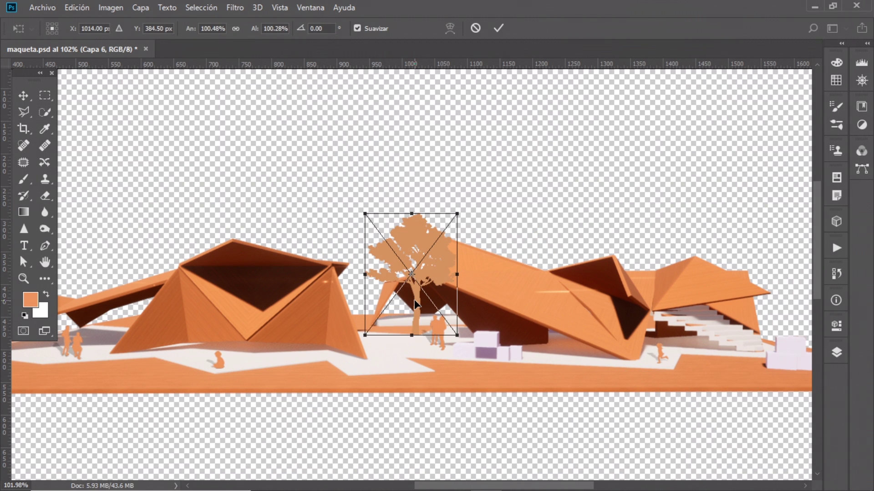
pyautogui.press('Return')
pyautogui.press('space')
pyautogui.moveTo(518, 260); pyautogui.dragTo(461, 243)
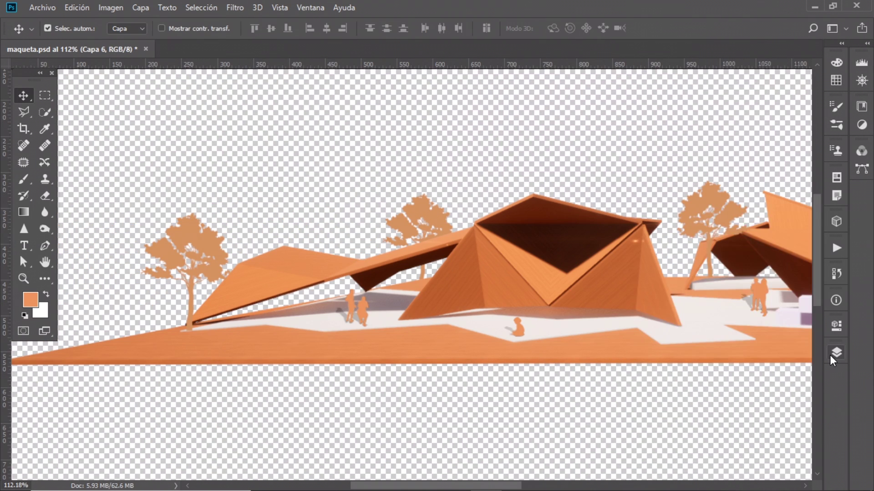
pyautogui.click(836, 353)
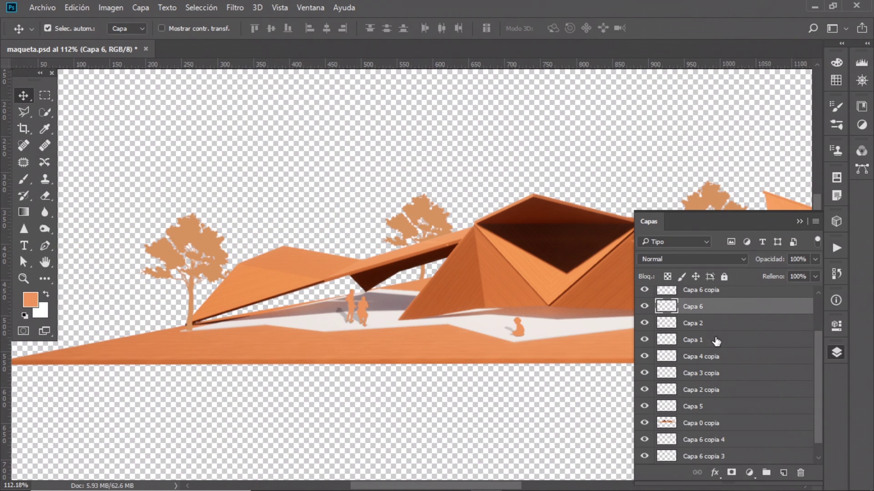
# - Darken the left tree's crown with the Burn tool
pyautogui.click(188, 251)
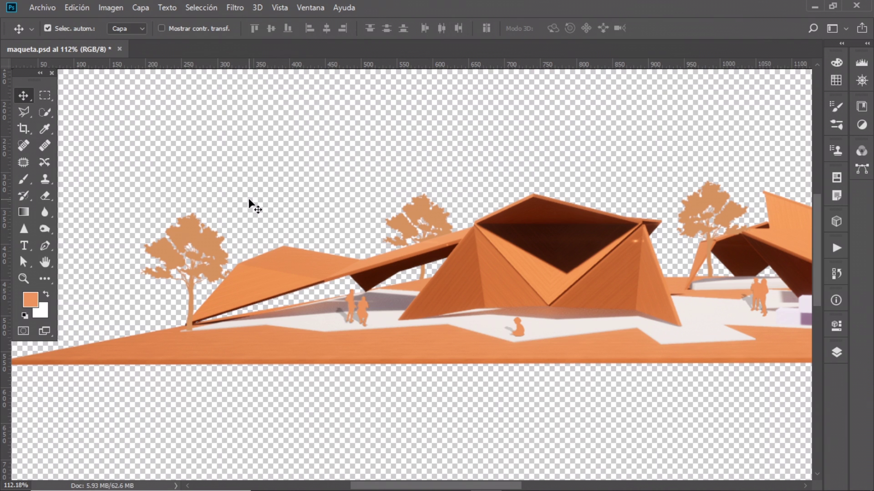
pyautogui.click(191, 232)
pyautogui.click(45, 229)
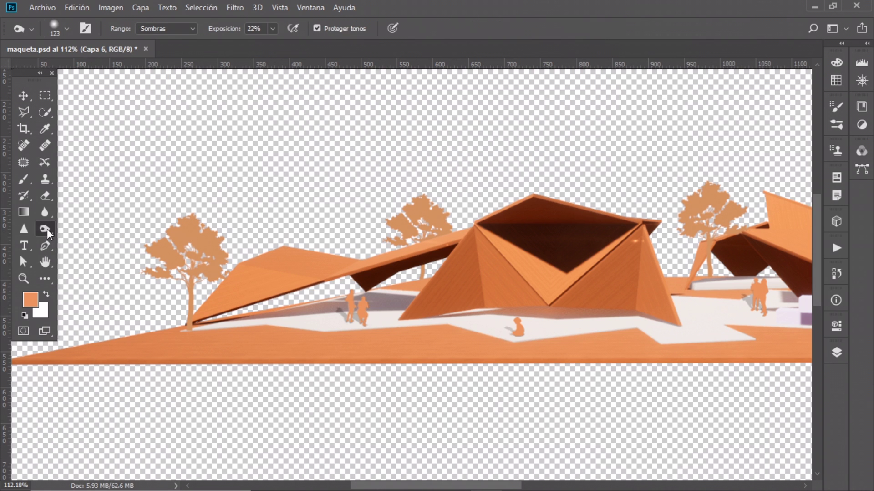
pyautogui.rightClick(49, 230)
pyautogui.click(116, 241)
pyautogui.moveTo(207, 212); pyautogui.dragTo(208, 319)
# - Set the Eraser to a soft 15 px brush at 17% opacity, then switch to the Dodge tool
pyautogui.press('e')
pyautogui.click(69, 29)
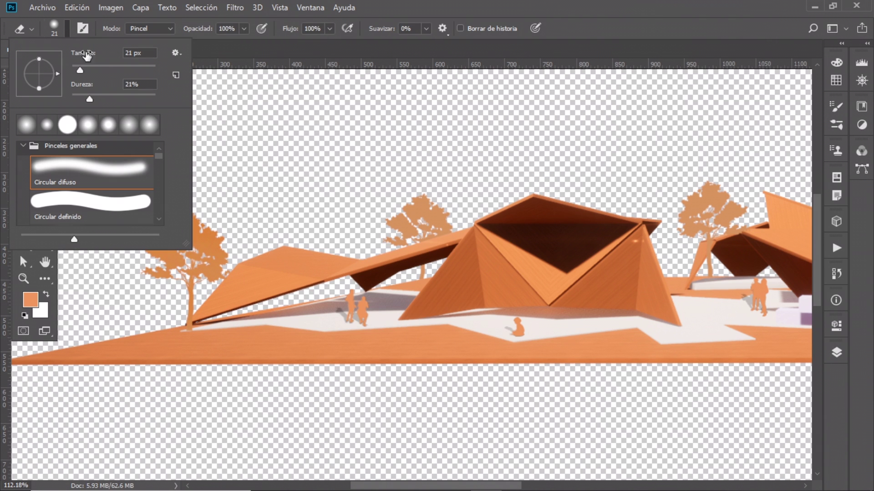
pyautogui.moveTo(87, 97)
pyautogui.mouseDown()
pyautogui.moveTo(76, 97)
pyautogui.moveTo(78, 71)
pyautogui.mouseUp()
pyautogui.click(244, 28)
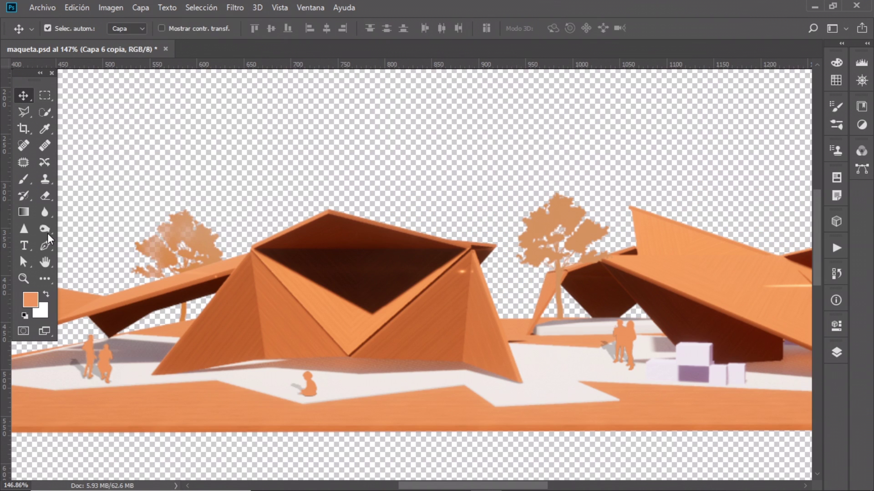
pyautogui.click(46, 230)
pyautogui.click(97, 230)
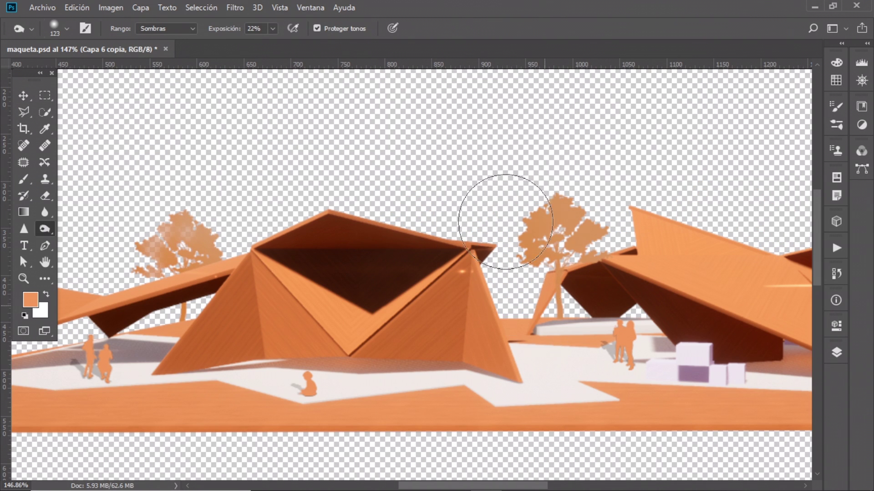
pyautogui.press('e')
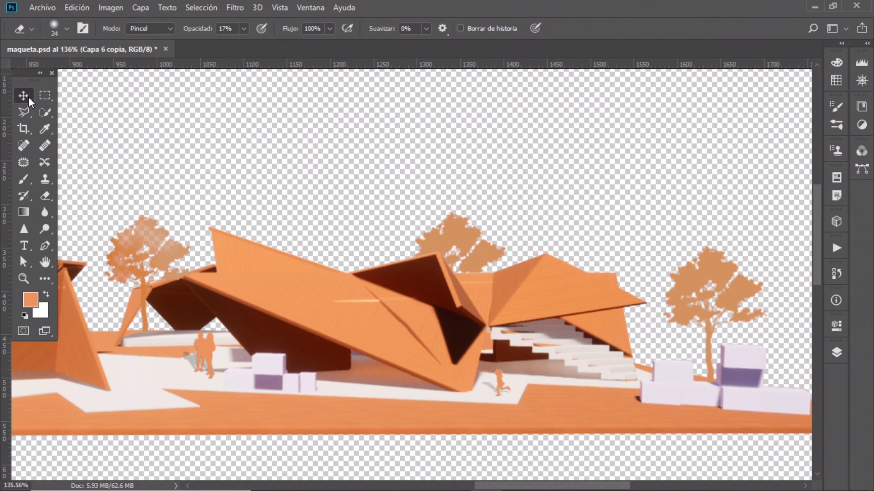
pyautogui.click(46, 212)
pyautogui.click(45, 229)
pyautogui.click(98, 230)
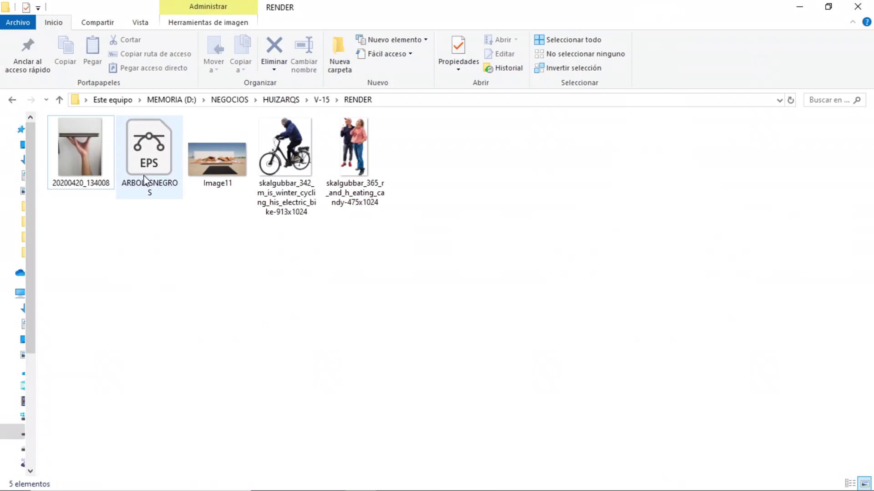
# - Open 20200420_134008 in Photoshop, accept the colour profile warning, and zoom in
pyautogui.click(110, 137)
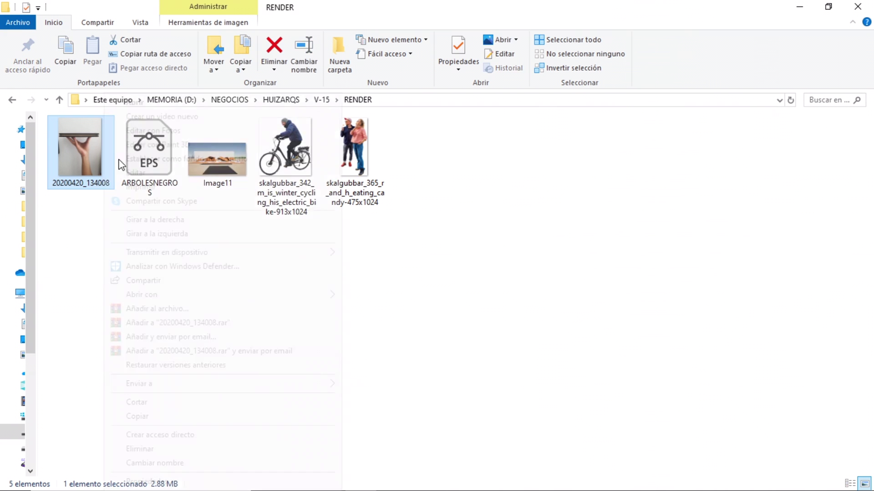
pyautogui.rightClick(105, 137)
pyautogui.moveTo(143, 294)
pyautogui.click(364, 322)
pyautogui.click(488, 262)
pyautogui.scroll(3, 432, 239)
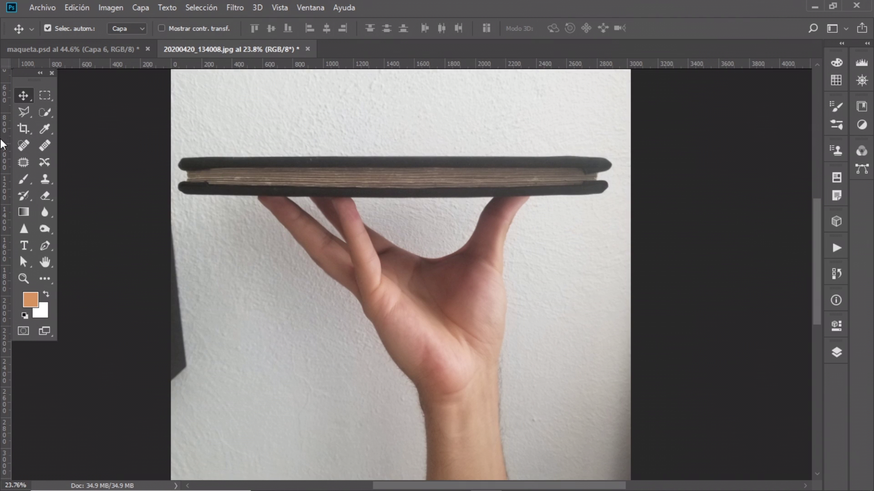
# - Duplicate the Fondo layer, outline the hand with the Polygonal Lasso, and return to maqueta.psd
pyautogui.click(22, 111)
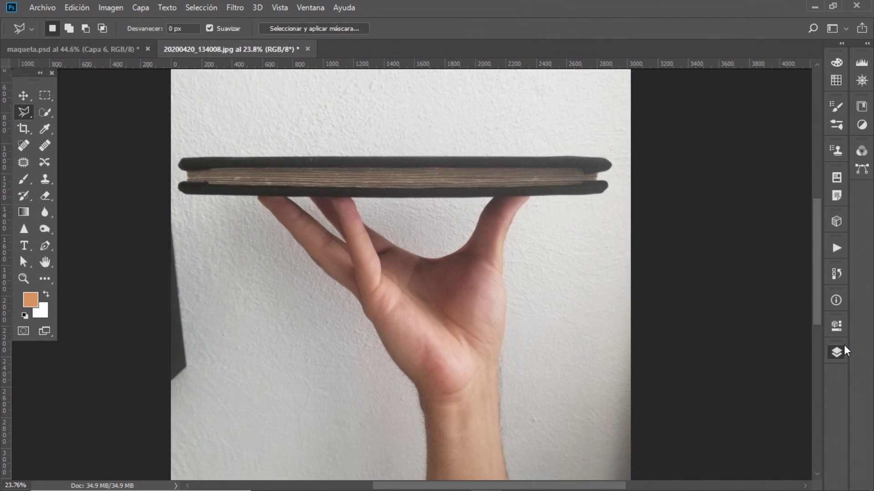
pyautogui.click(837, 351)
pyautogui.rightClick(737, 303)
pyautogui.click(732, 320)
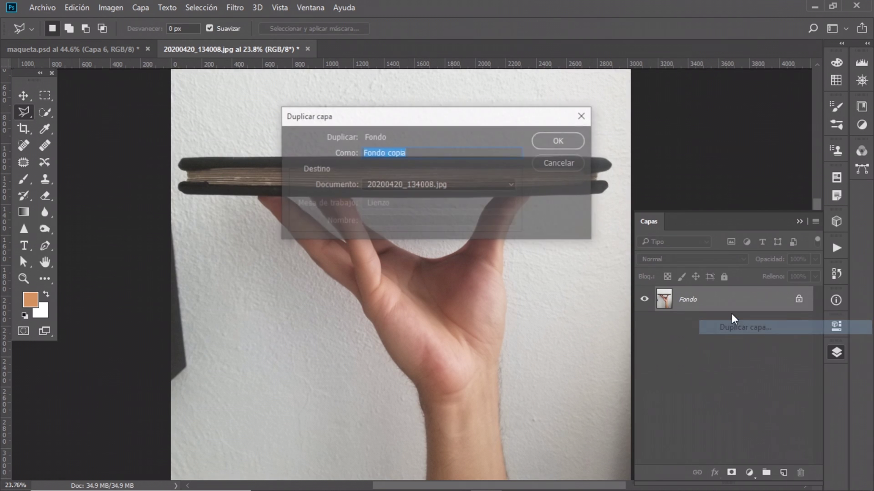
pyautogui.click(561, 142)
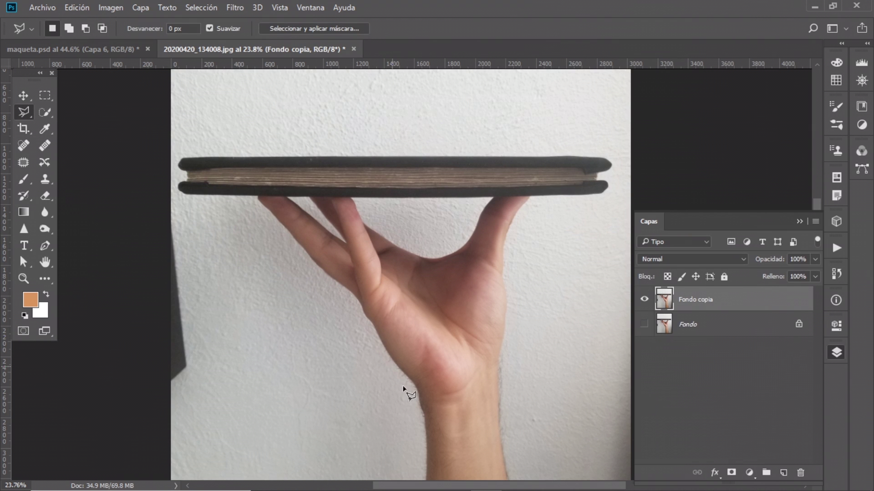
pyautogui.click(426, 463)
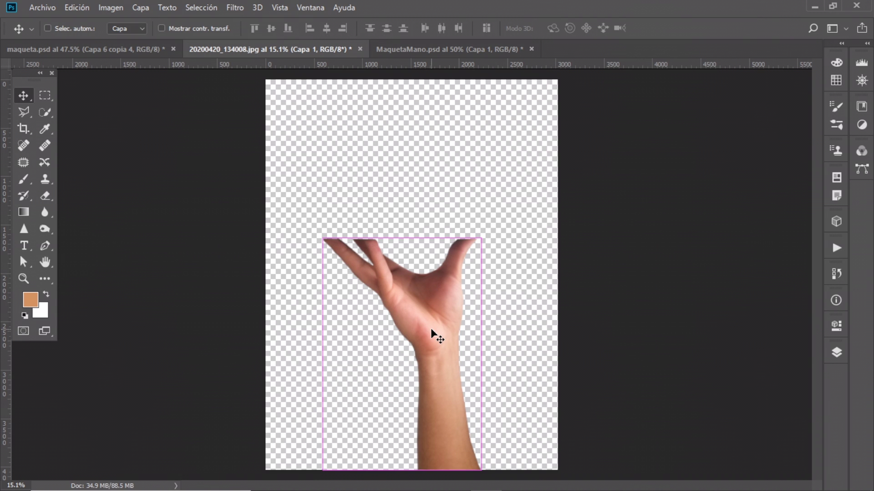
pyautogui.click(114, 50)
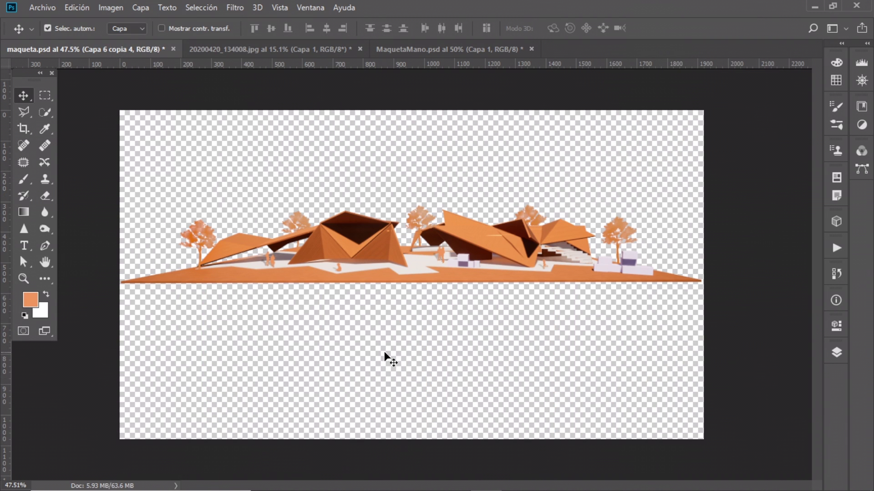
# - Paste the cut-out hand, shrink it to about 31%, and move it under the model platform
pyautogui.hotkey('ctrl', 'v')
pyautogui.click(481, 252)
pyautogui.hotkey('ctrl', 't')
pyautogui.scroll(-3, 444, 235)
pyautogui.scroll(-2, 444, 228)
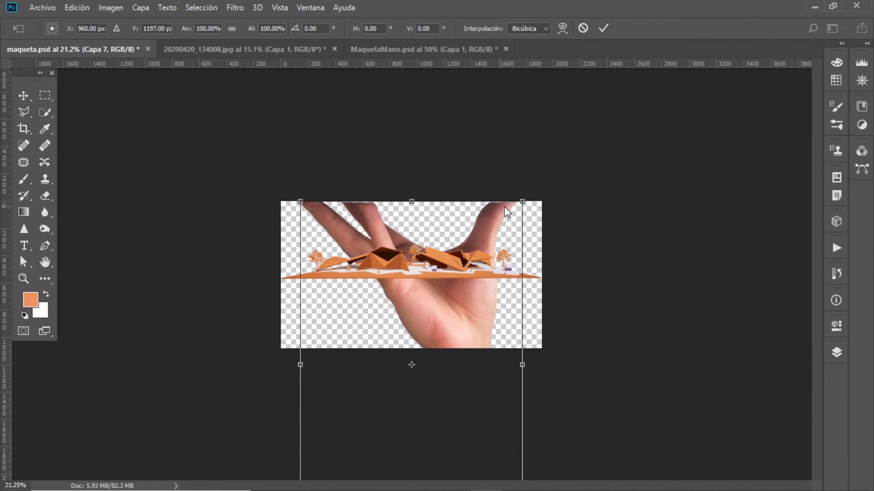
pyautogui.moveTo(519, 205); pyautogui.dragTo(369, 424)
pyautogui.moveTo(347, 454)
pyautogui.mouseDown()
pyautogui.moveTo(410, 296)
pyautogui.moveTo(426, 290)
pyautogui.mouseUp()
pyautogui.scroll(2, 420, 301)
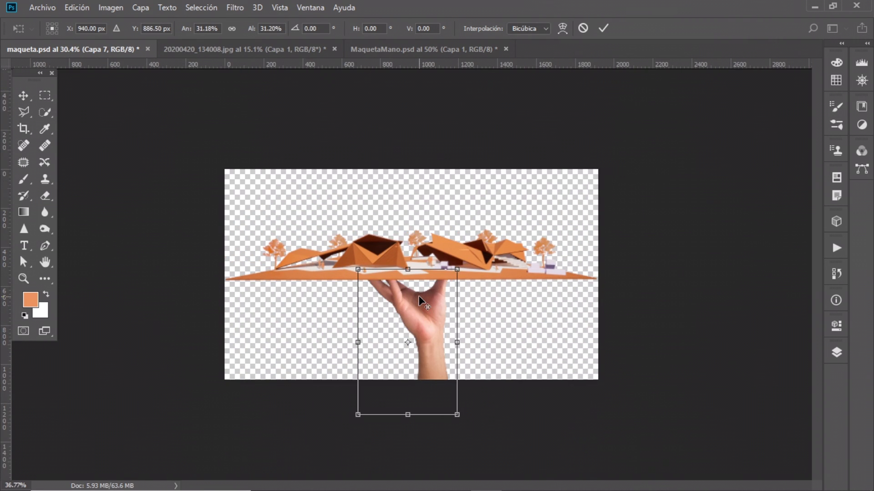
pyautogui.scroll(3, 419, 301)
# - Fine-tune the hand to about 33% at the platform edge and copy the model to the top
pyautogui.moveTo(404, 335); pyautogui.dragTo(411, 345)
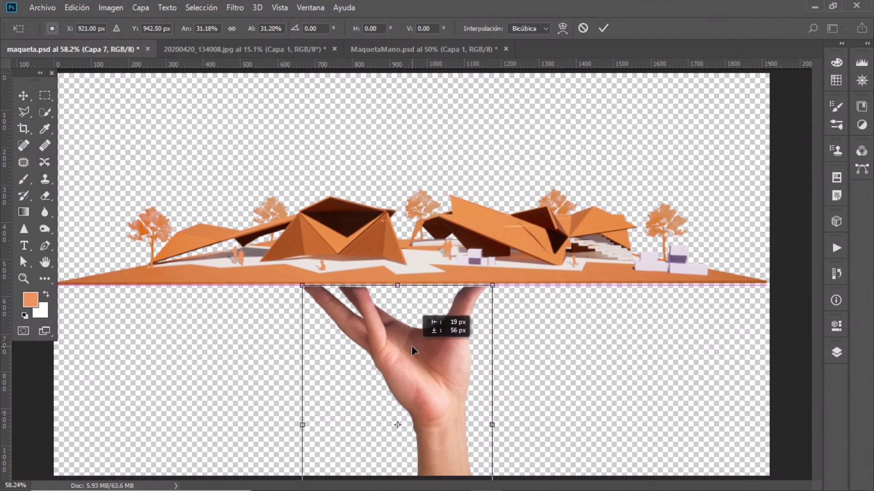
pyautogui.scroll(-2, 412, 345)
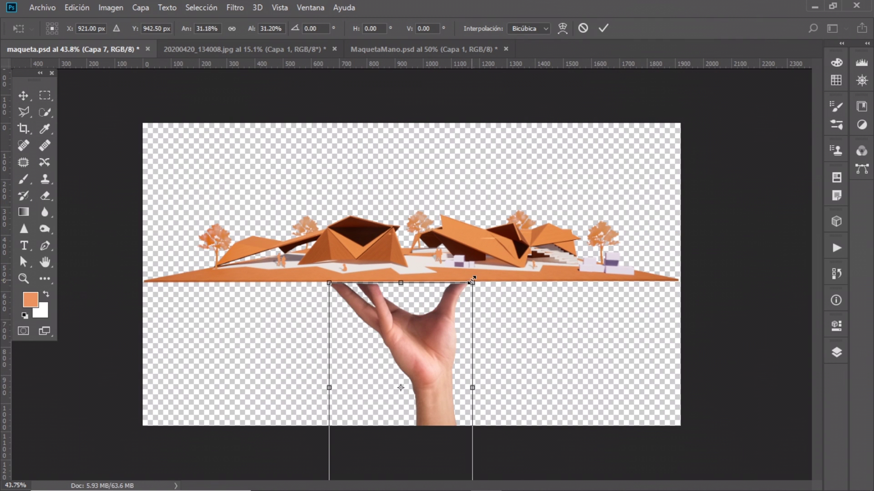
pyautogui.moveTo(472, 283); pyautogui.dragTo(478, 275)
pyautogui.moveTo(442, 312); pyautogui.dragTo(433, 318)
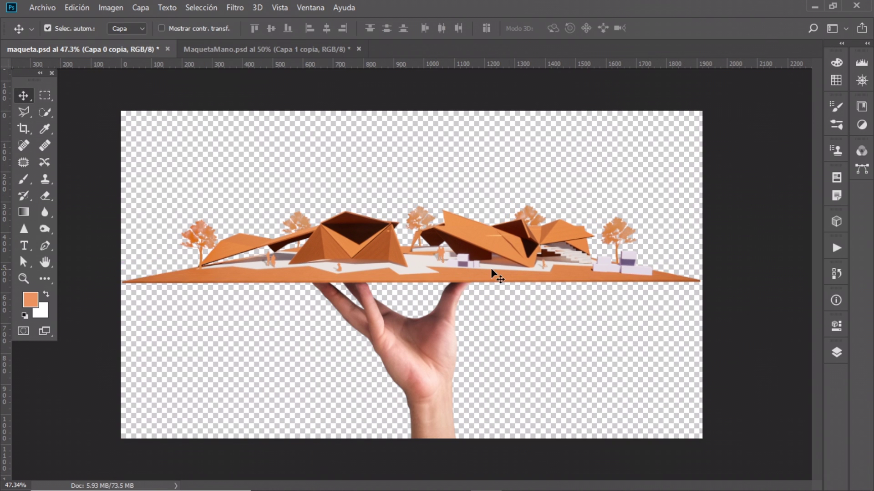
pyautogui.moveTo(493, 273)
pyautogui.mouseDown()
pyautogui.moveTo(485, 167)
pyautogui.moveTo(478, 179)
pyautogui.mouseUp()
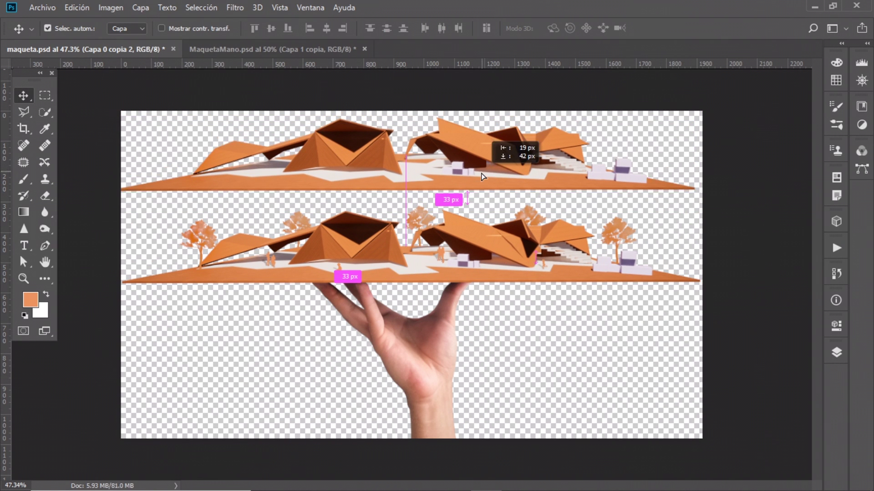
# - Darken the model copy to black with Hue/Saturation Lightness -100 and set opacity to 70%
pyautogui.click(110, 8)
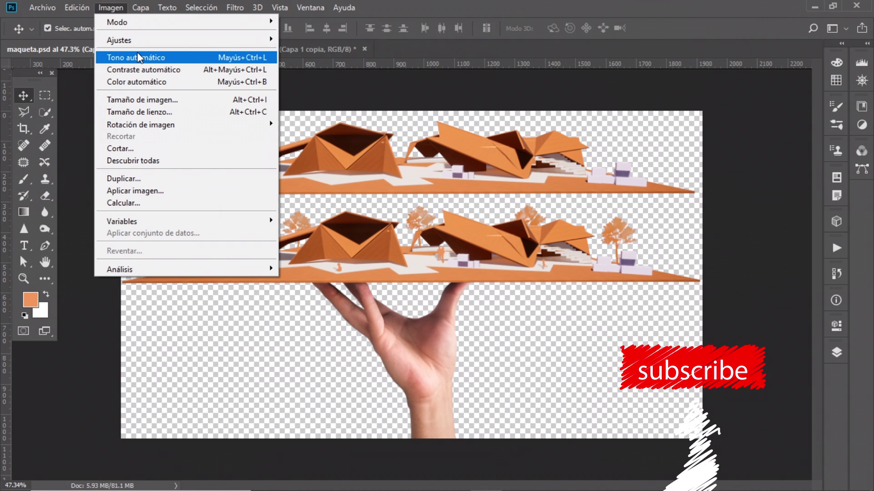
pyautogui.moveTo(119, 39)
pyautogui.click(370, 106)
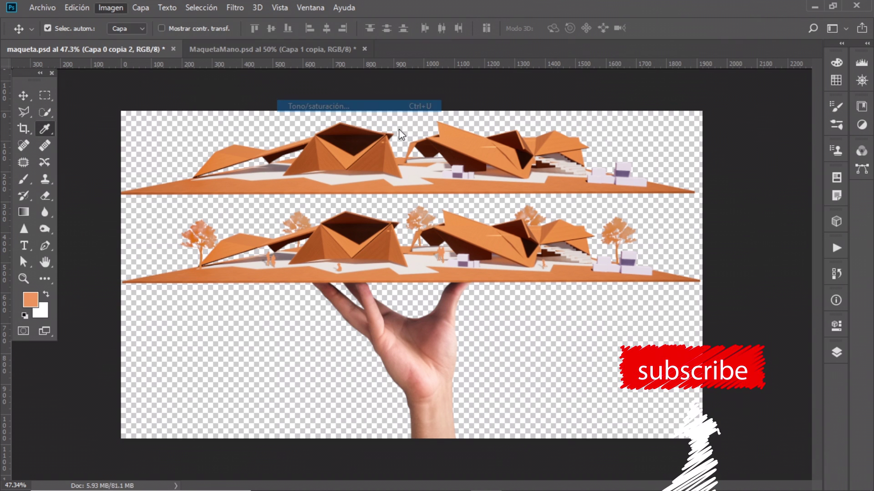
pyautogui.moveTo(672, 242); pyautogui.dragTo(610, 245)
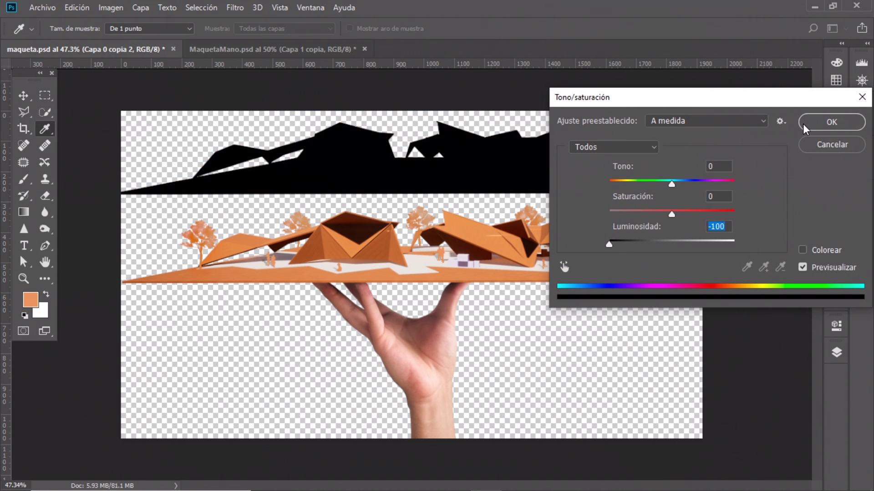
pyautogui.click(803, 124)
pyautogui.moveTo(792, 275); pyautogui.dragTo(796, 275)
# - Move the silhouette down and place its layer beneath the model layers
pyautogui.press('v')
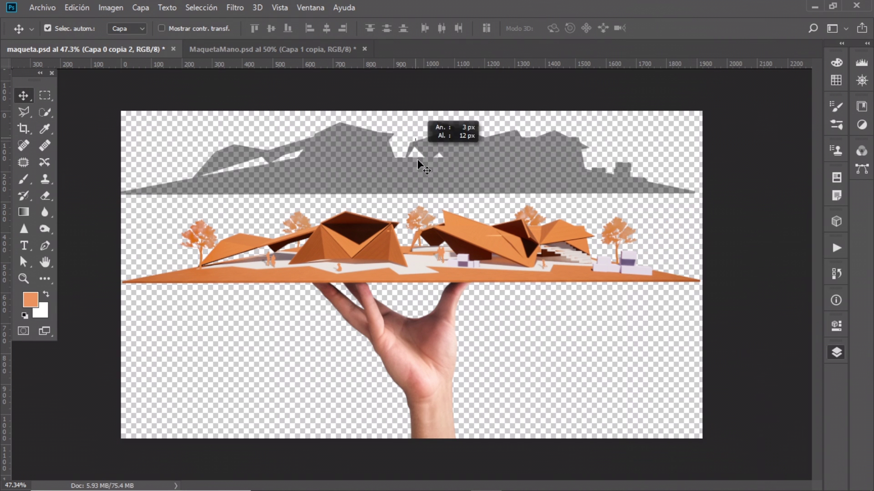
pyautogui.moveTo(481, 168); pyautogui.dragTo(481, 257)
pyautogui.click(837, 352)
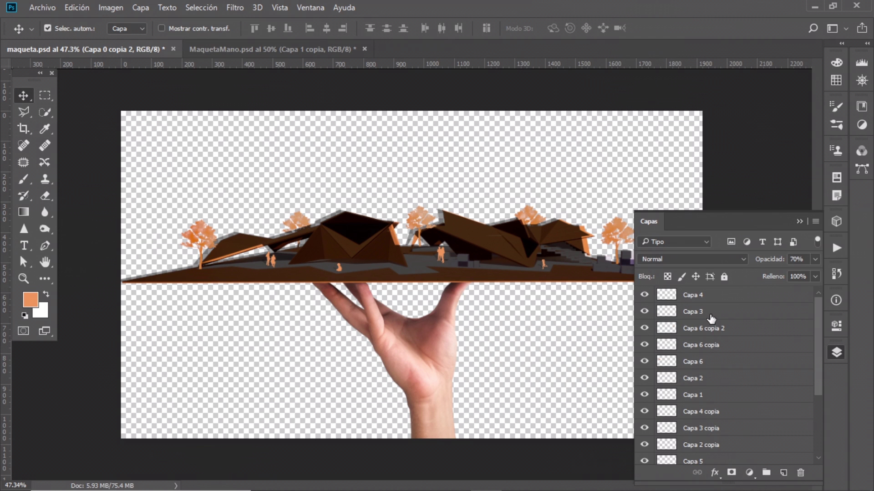
pyautogui.scroll(-3, 713, 332)
pyautogui.moveTo(719, 373); pyautogui.dragTo(715, 397)
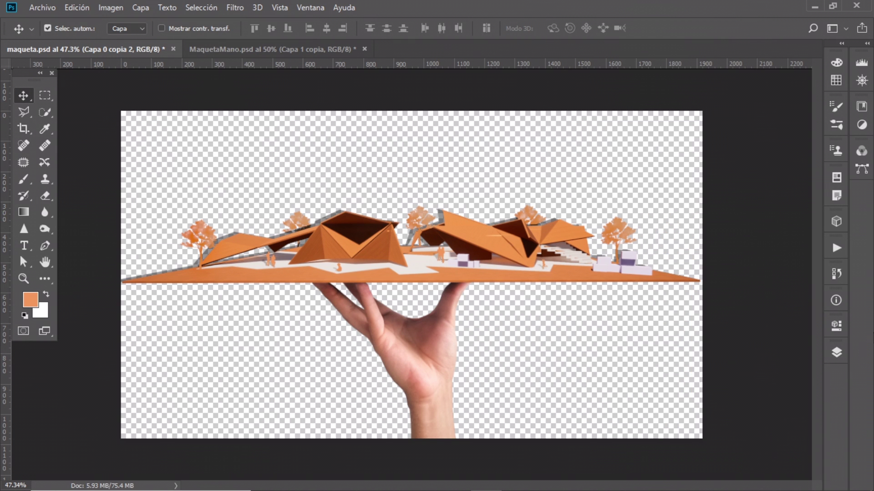
pyautogui.click(245, 2)
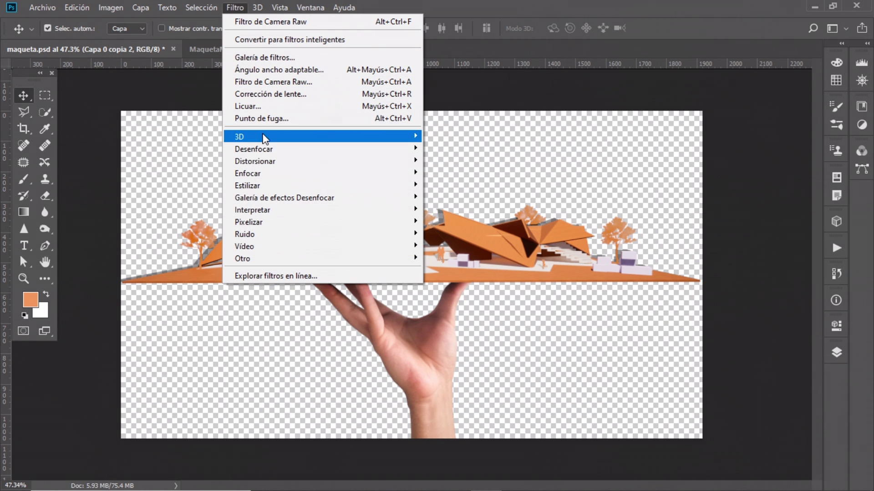
pyautogui.moveTo(254, 149)
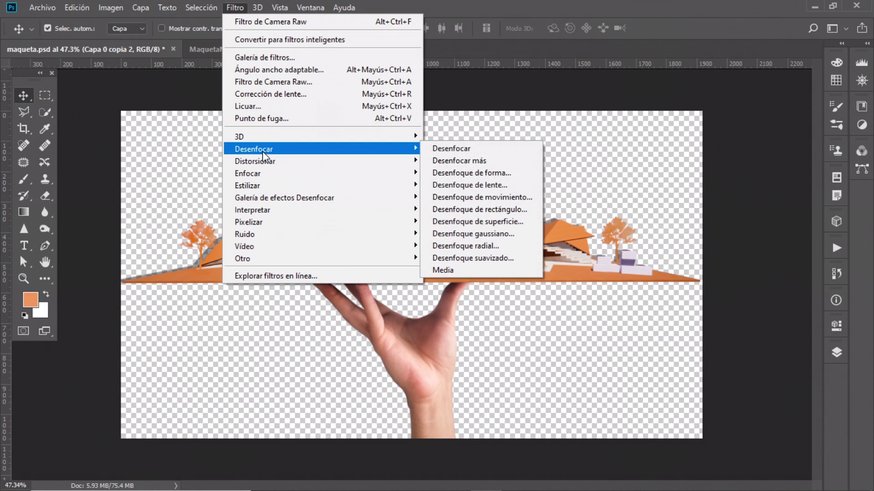
# - Gaussian-blur the shadow, raise it behind the model, and reapply the blur at about 78 px
pyautogui.click(482, 234)
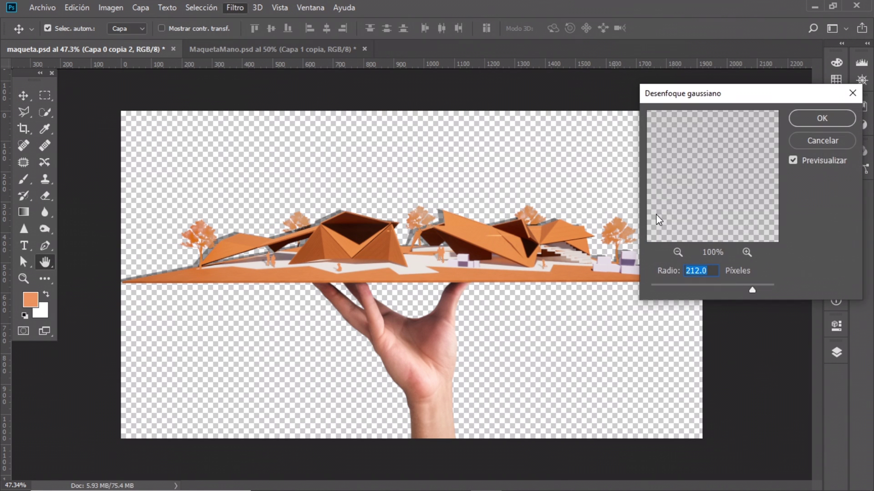
pyautogui.moveTo(725, 286)
pyautogui.mouseDown()
pyautogui.moveTo(717, 282)
pyautogui.moveTo(725, 283)
pyautogui.mouseUp()
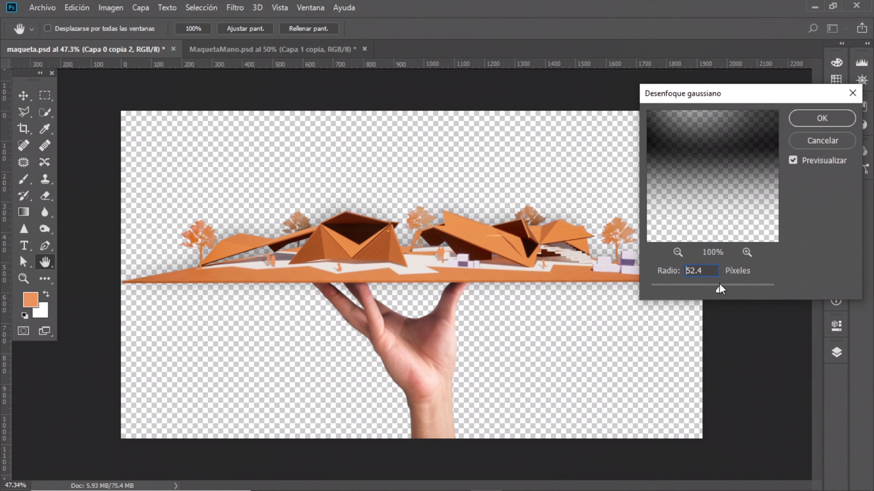
pyautogui.click(813, 141)
pyautogui.moveTo(503, 207); pyautogui.dragTo(503, 156)
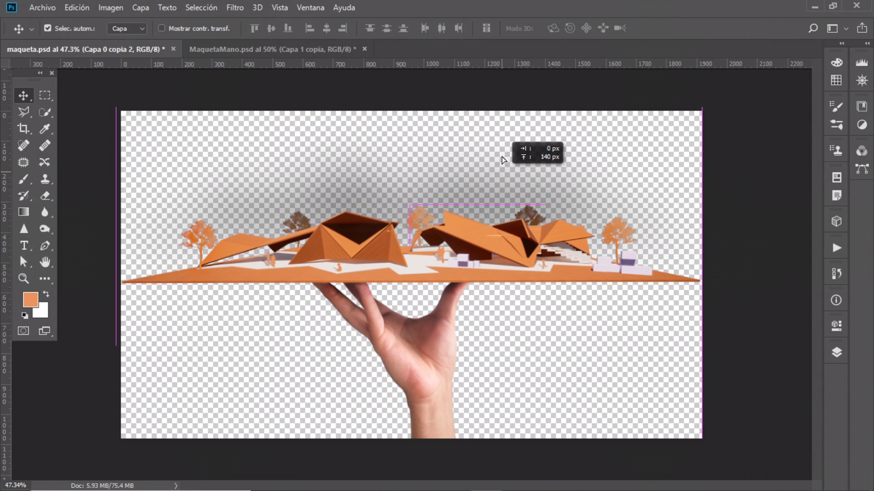
pyautogui.hotkey('ctrl', 'alt', 'f')
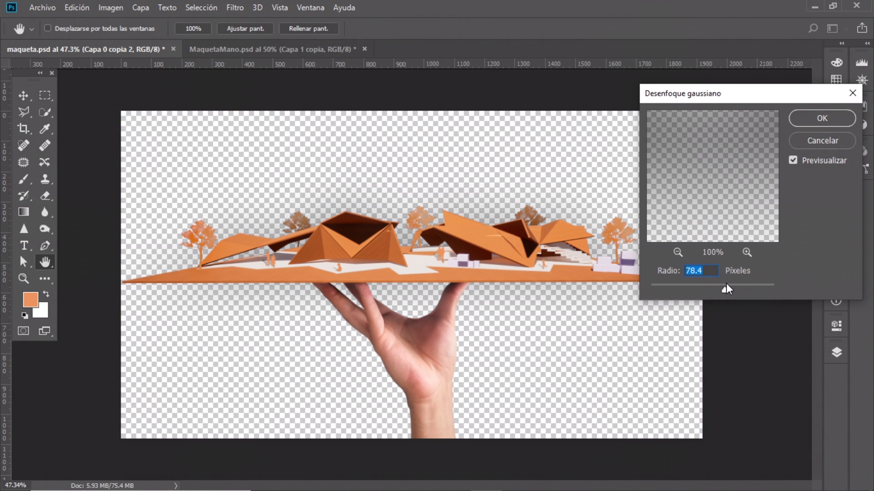
pyautogui.click(814, 120)
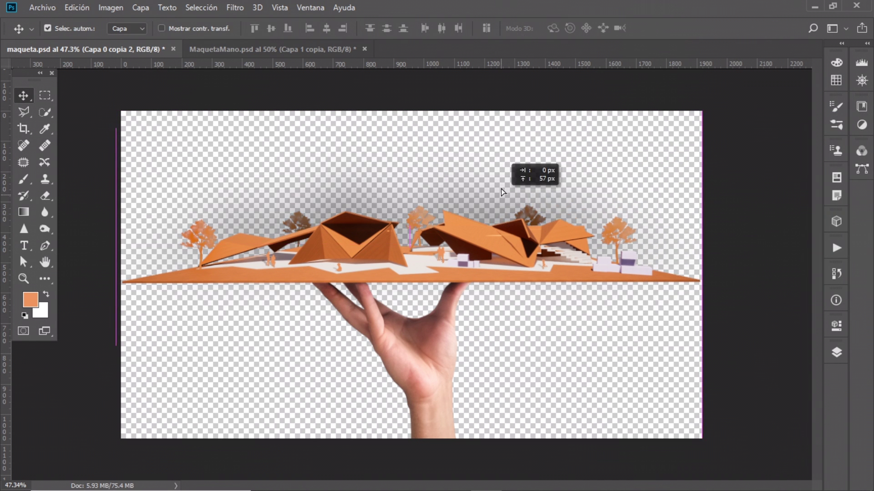